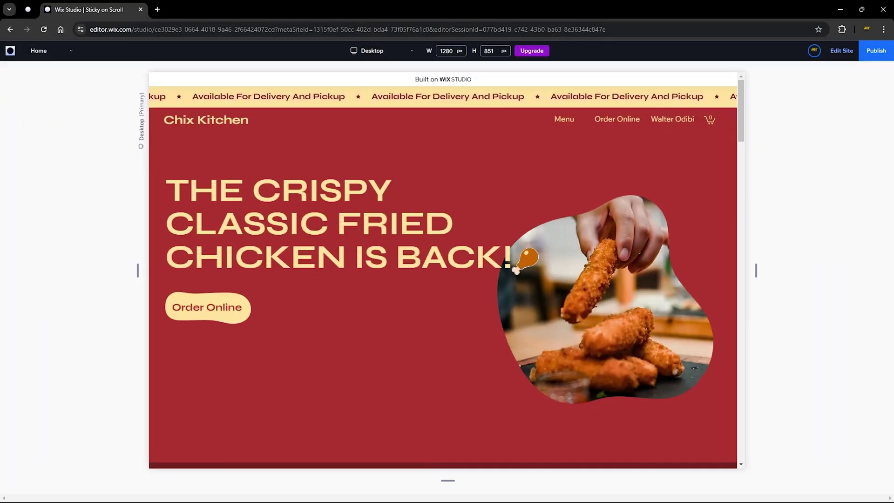
Scroll the site preview down and back up to watch the staggered food cards stick at the top.
scroll(526, 259, down, 5)
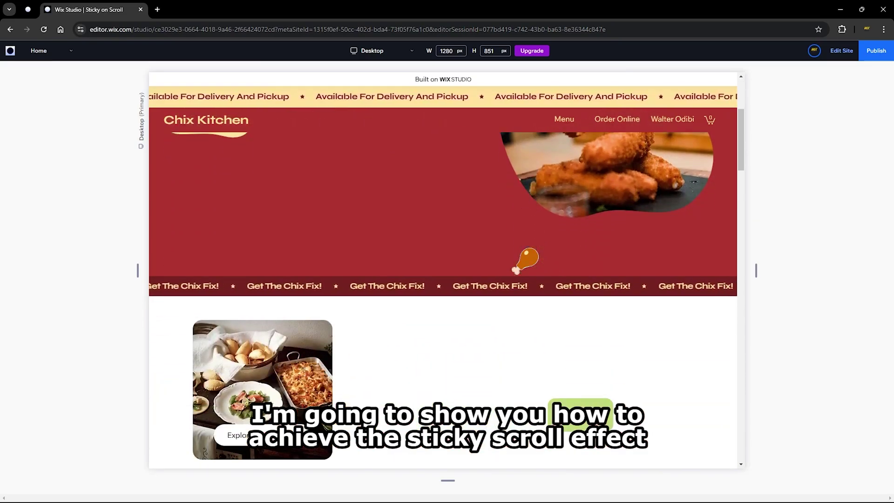
scroll(526, 260, down, 5)
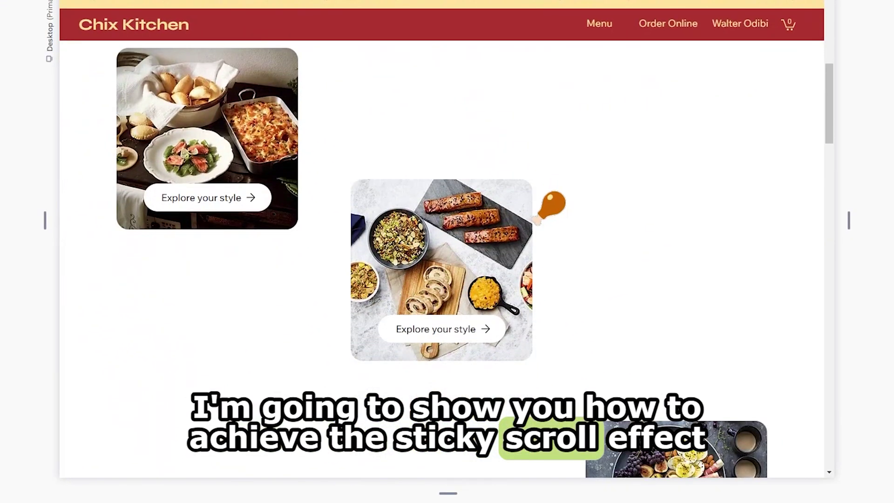
scroll(537, 220, down, 3)
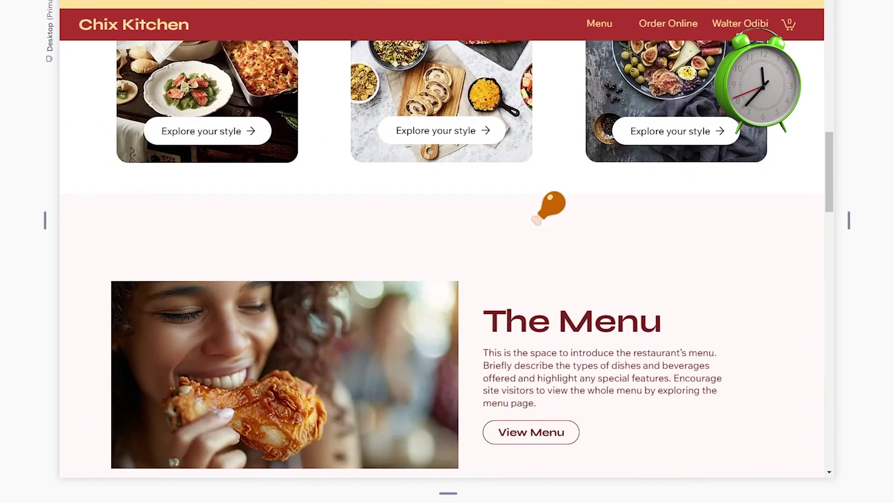
scroll(536, 220, up, 8)
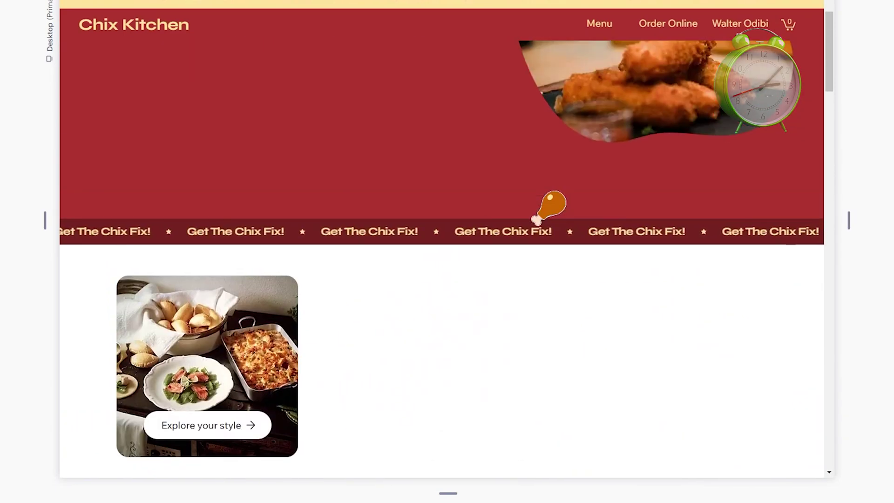
scroll(550, 203, up, 3)
scroll(550, 201, down, 3)
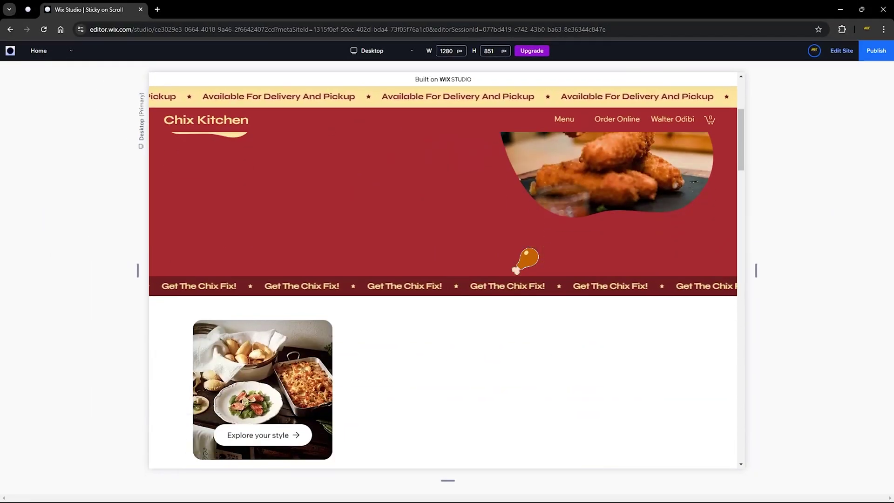
scroll(516, 269, down, 3)
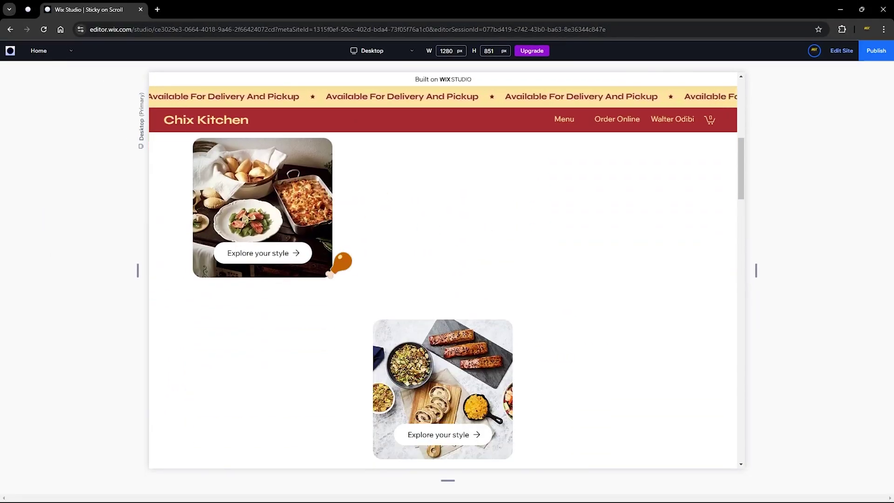
scroll(610, 363, down, 4)
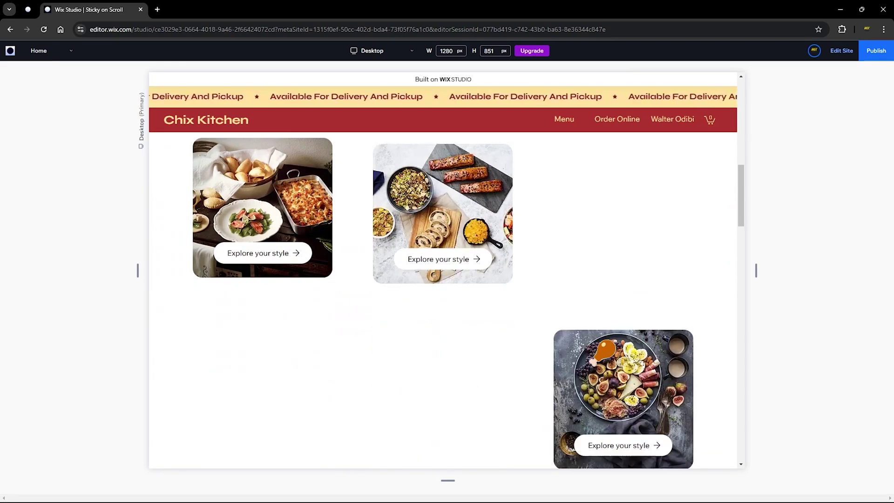
scroll(550, 359, down, 3)
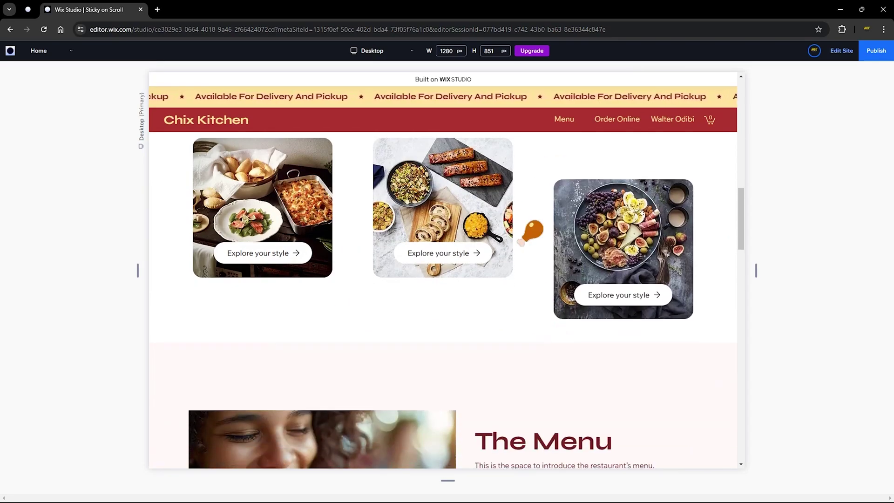
scroll(530, 230, down, 2)
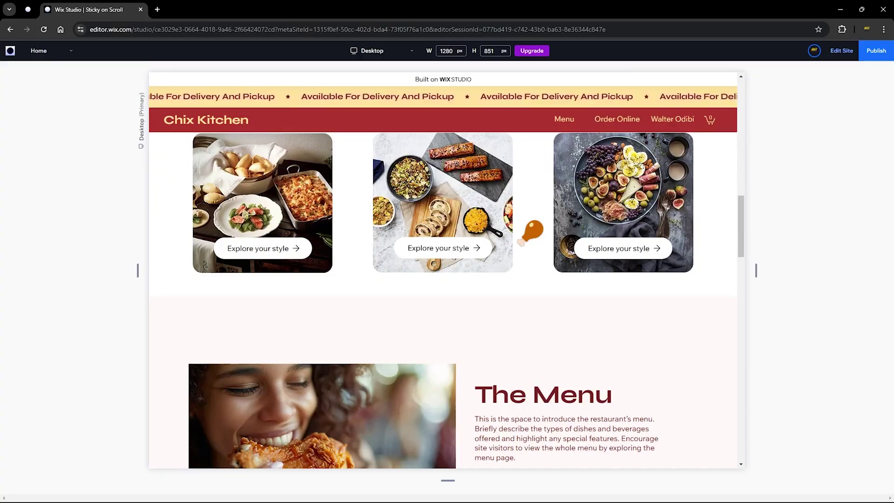
scroll(531, 231, up, 10)
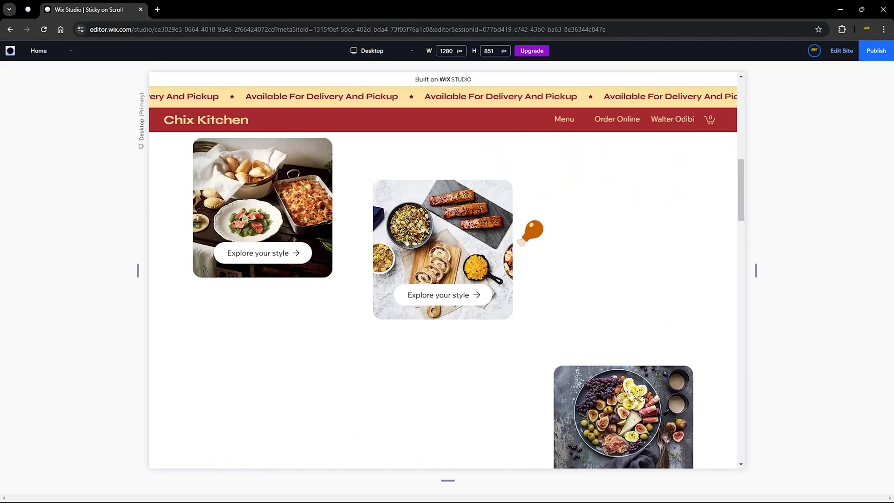
scroll(531, 231, up, 5)
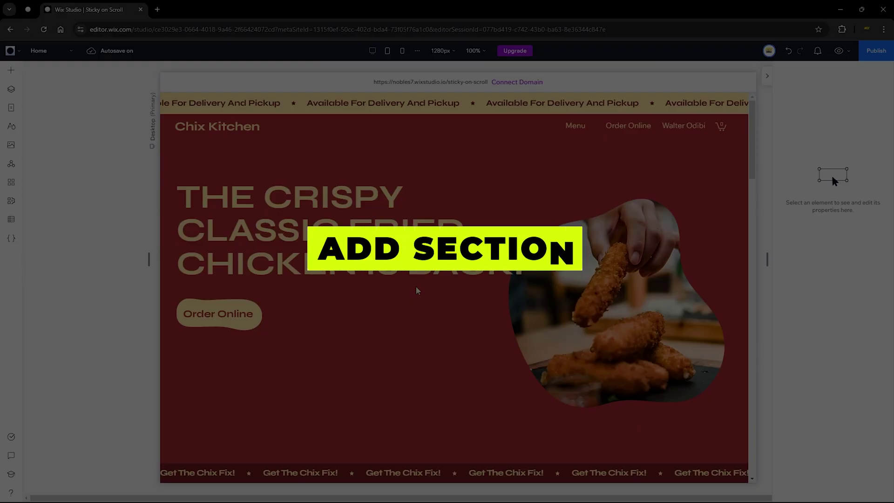
Add a blank section under the Get The Chix Fix! strip, starting from a grid layout.
scroll(417, 291, down, 4)
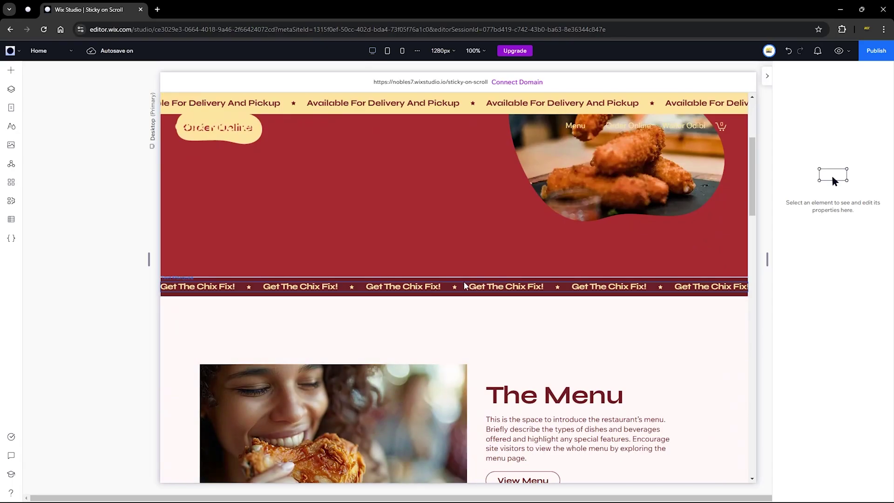
click(452, 306)
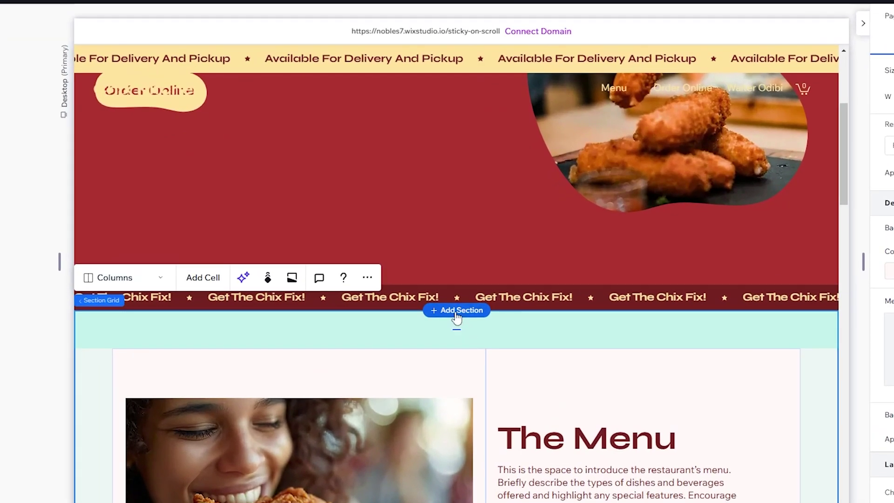
click(456, 312)
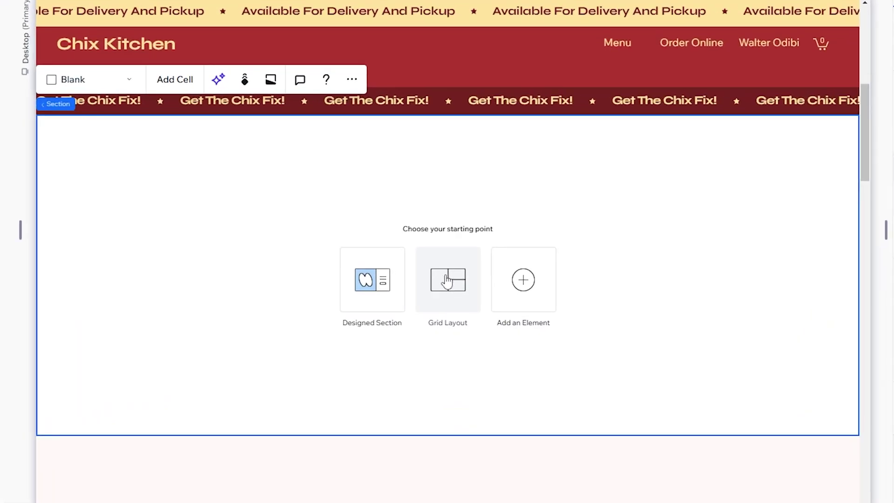
click(446, 281)
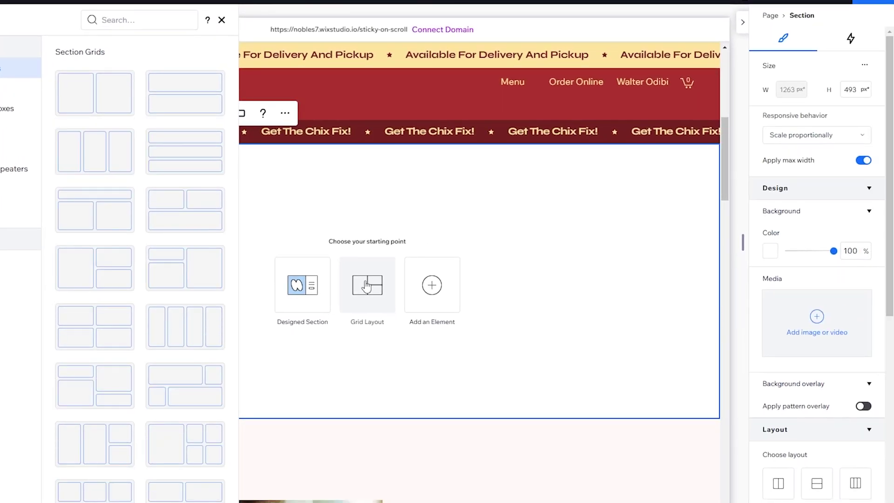
Make the new section a three-column grid with a height of 1200 px.
click(95, 150)
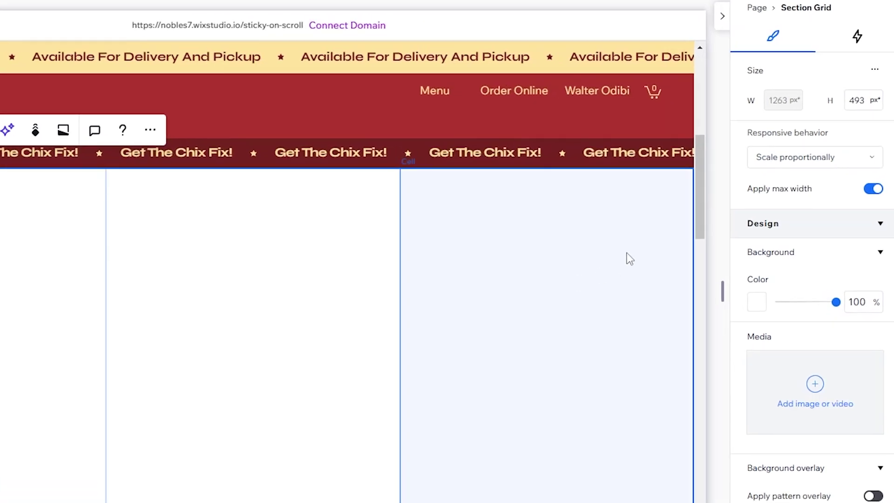
click(853, 99)
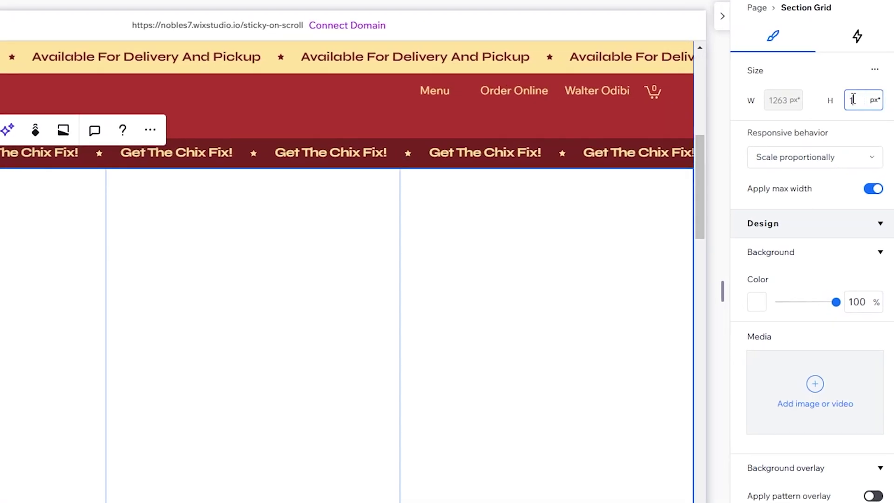
key(Return)
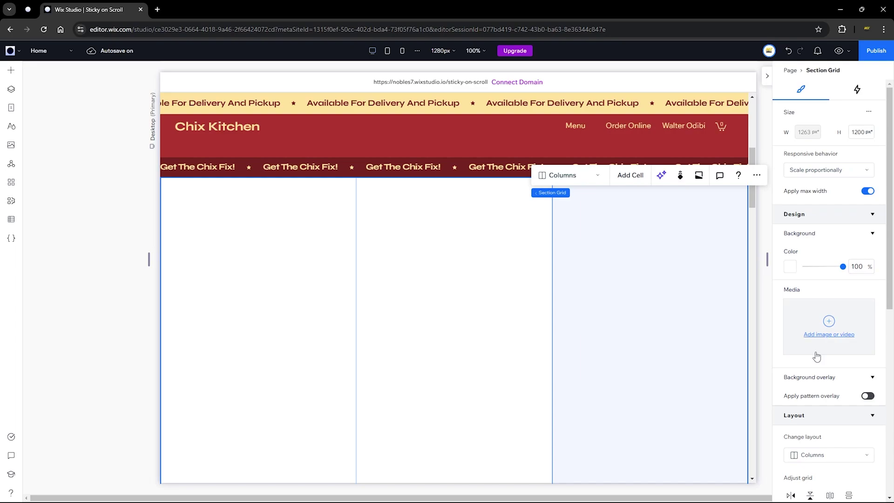
Set the section grid's padding to 4% on every side.
scroll(817, 357, down, 7)
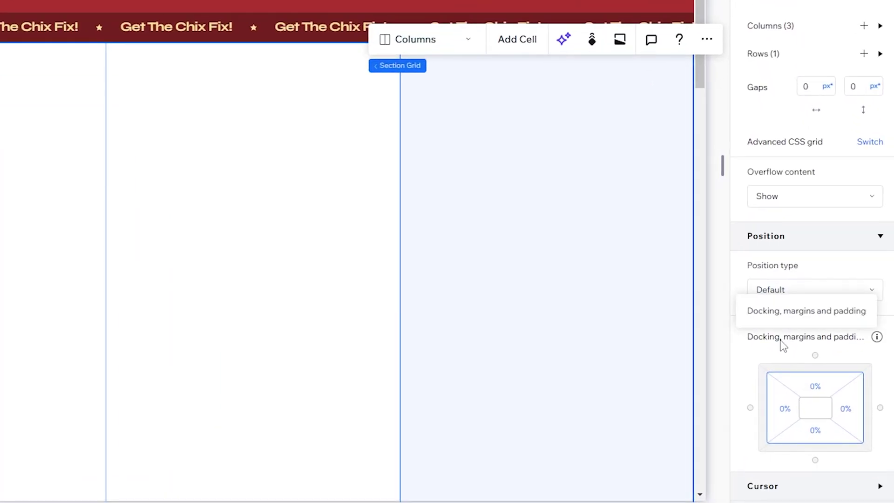
click(816, 386)
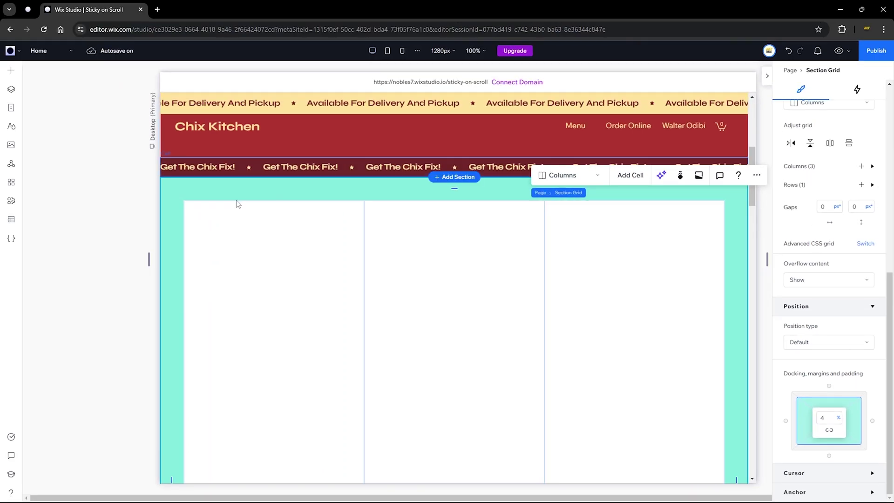
scroll(167, 315, down, 5)
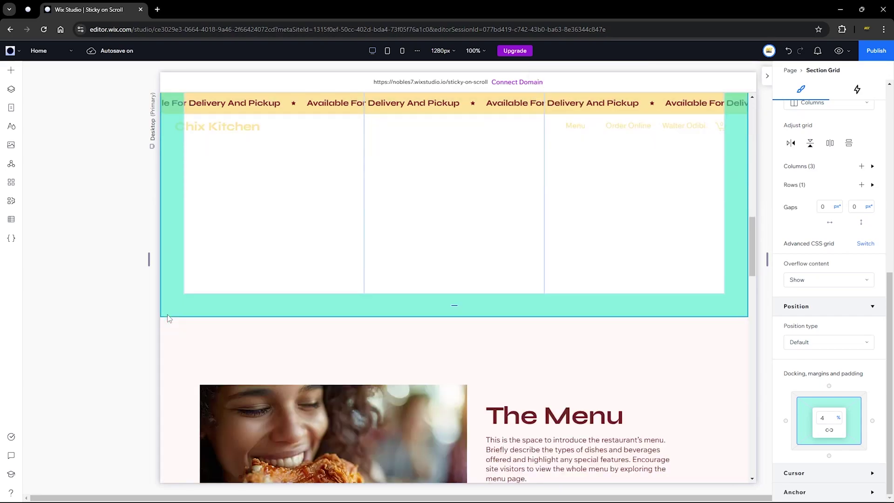
scroll(167, 314, up, 5)
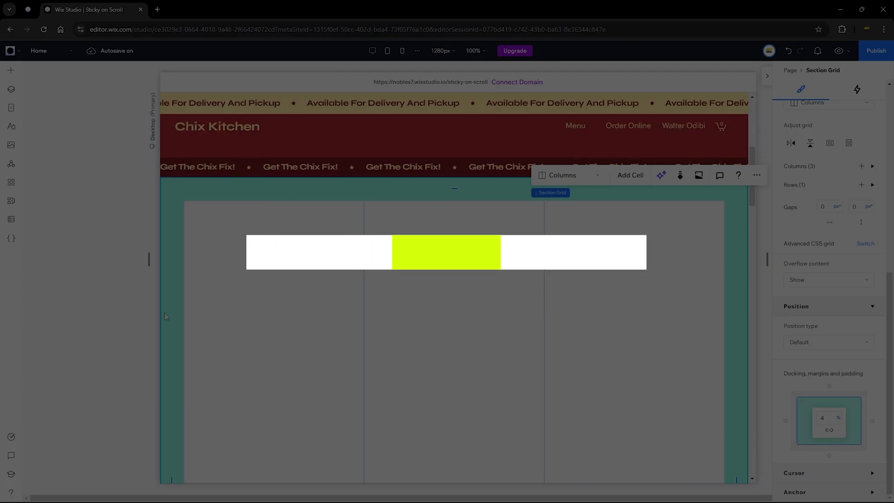
Drag the first designed container, with its 'Explore your style' button, into the first grid column and select its image.
click(11, 70)
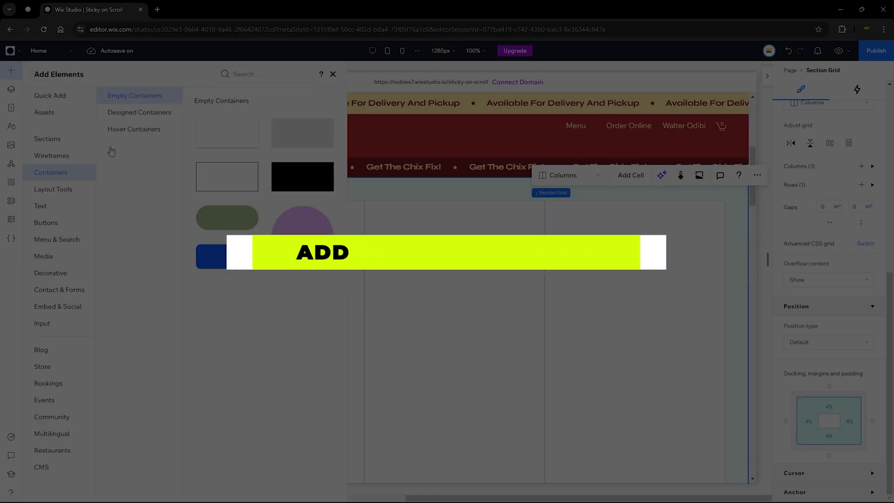
click(148, 116)
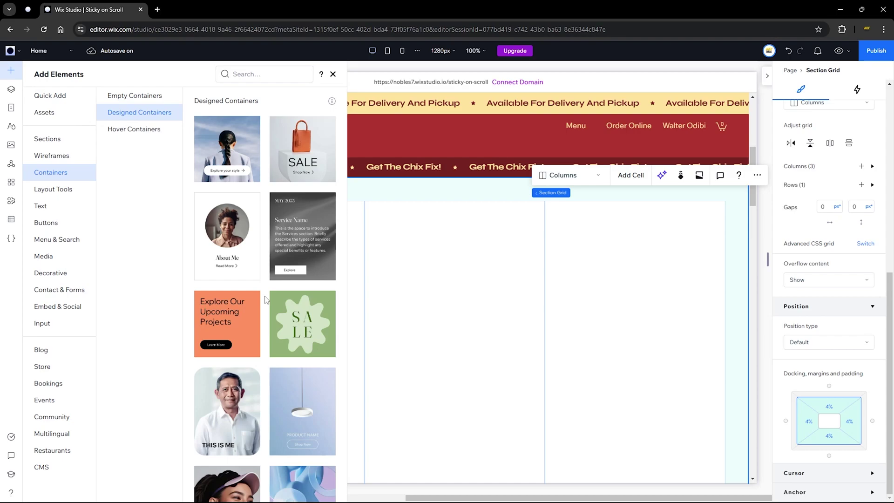
click(134, 96)
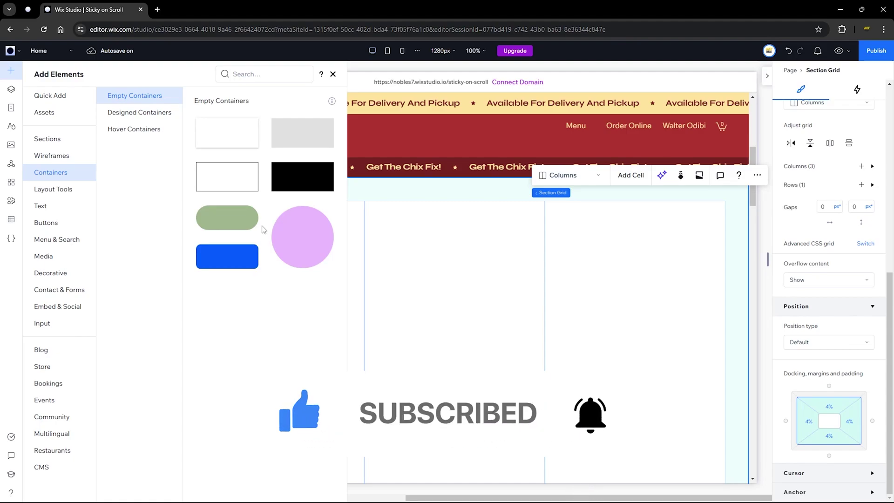
click(152, 117)
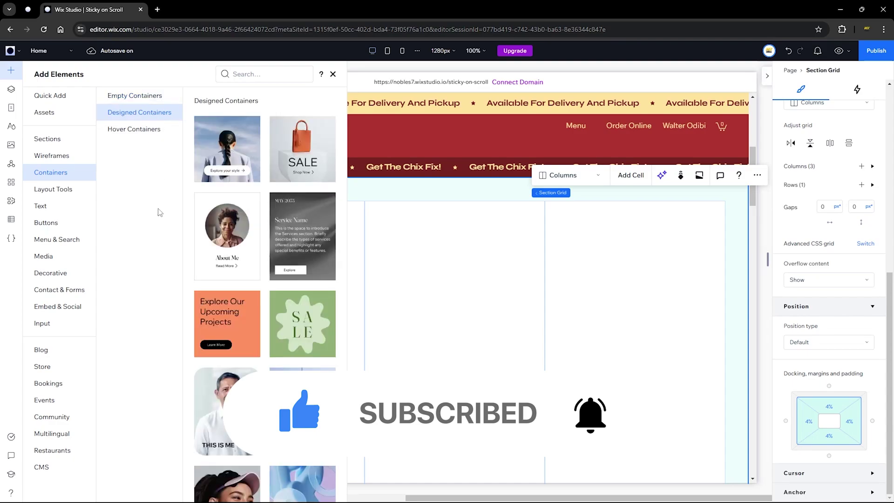
drag(236, 153, 277, 280)
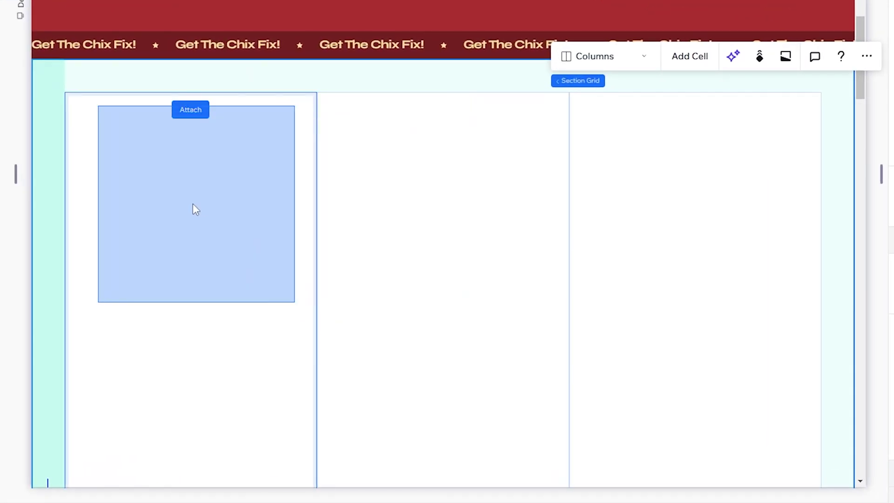
drag(195, 209, 182, 209)
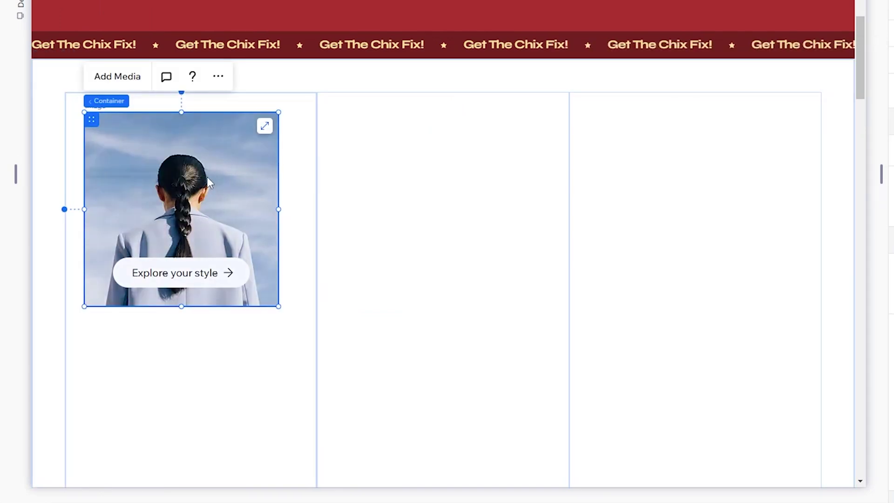
click(210, 176)
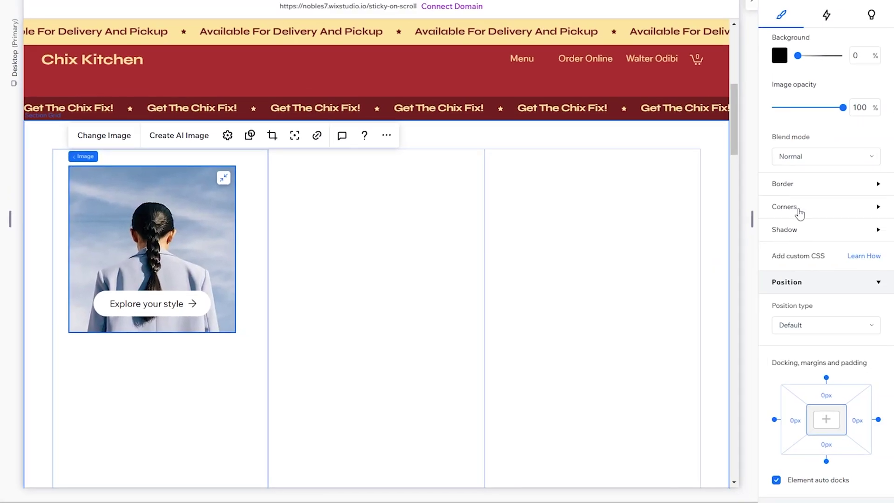
click(799, 213)
click(785, 244)
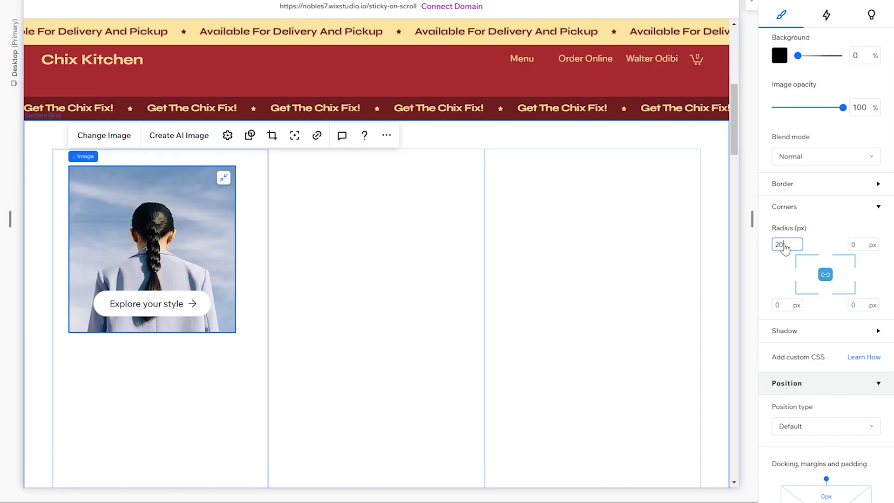
key(Return)
click(168, 397)
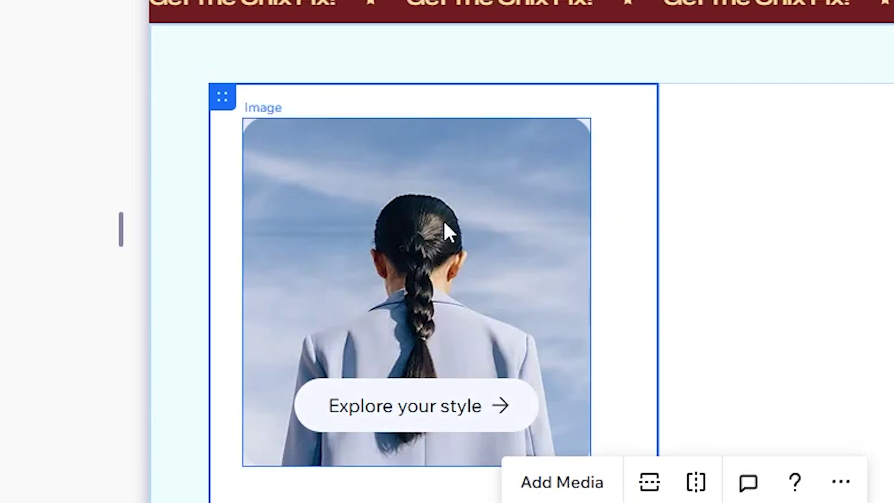
click(364, 153)
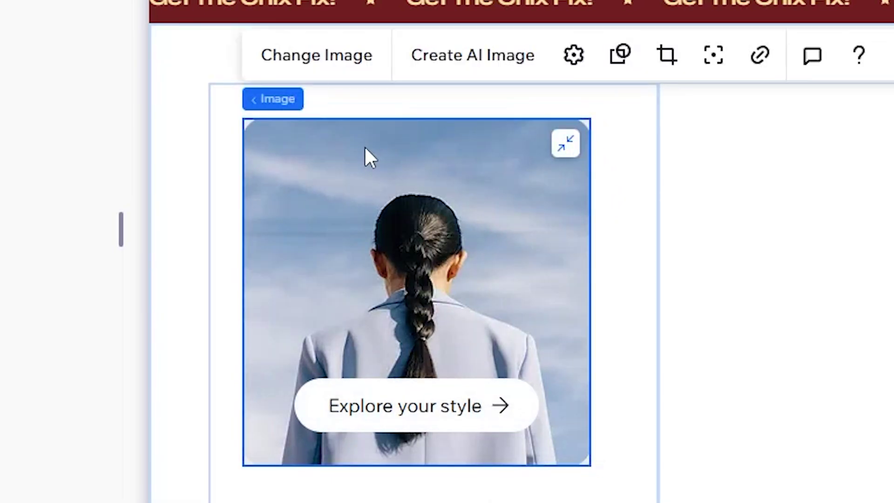
mouse_move(285, 110)
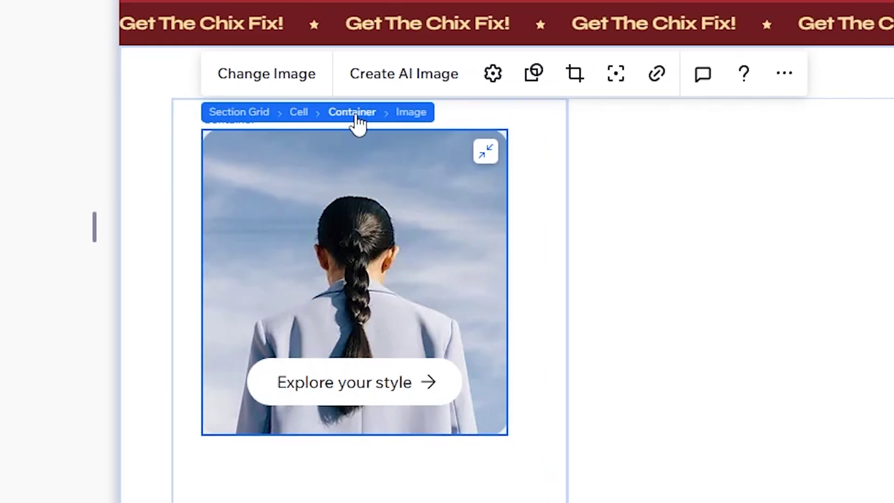
click(414, 100)
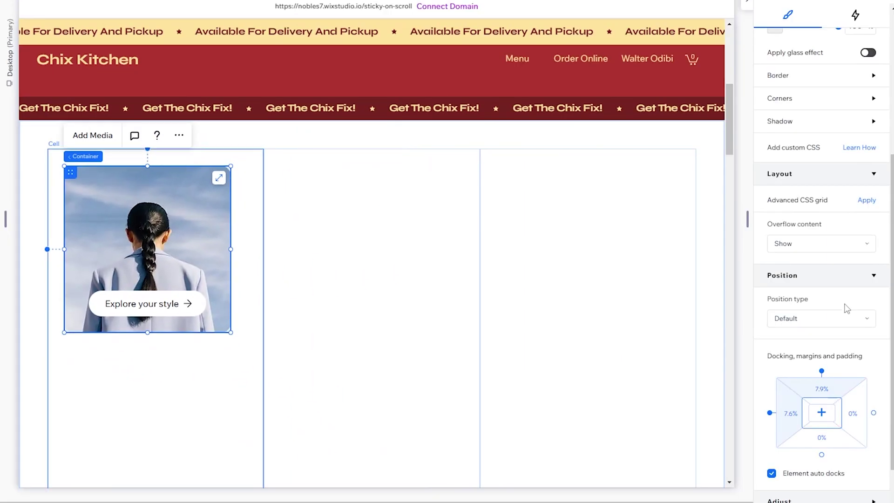
scroll(798, 254, up, 2)
click(802, 322)
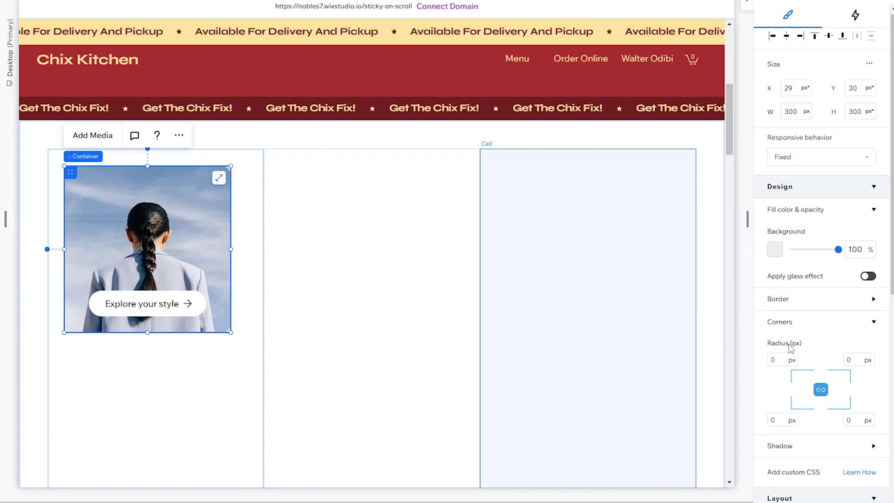
click(205, 226)
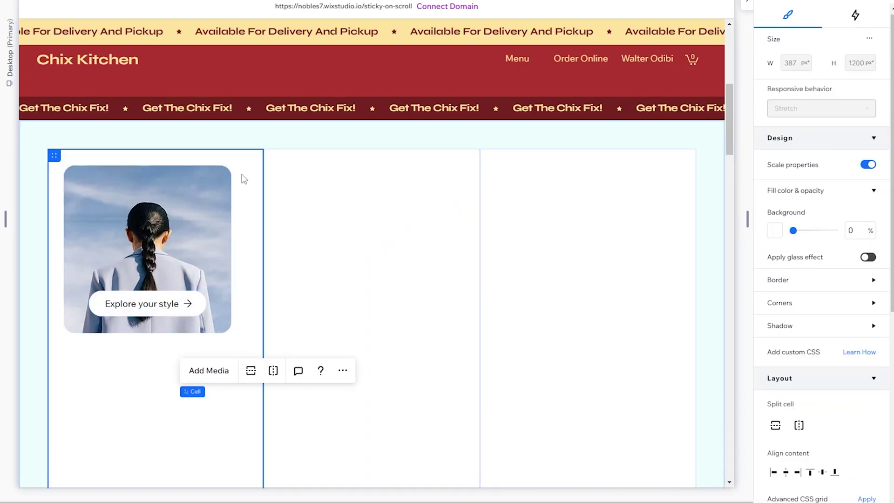
click(150, 195)
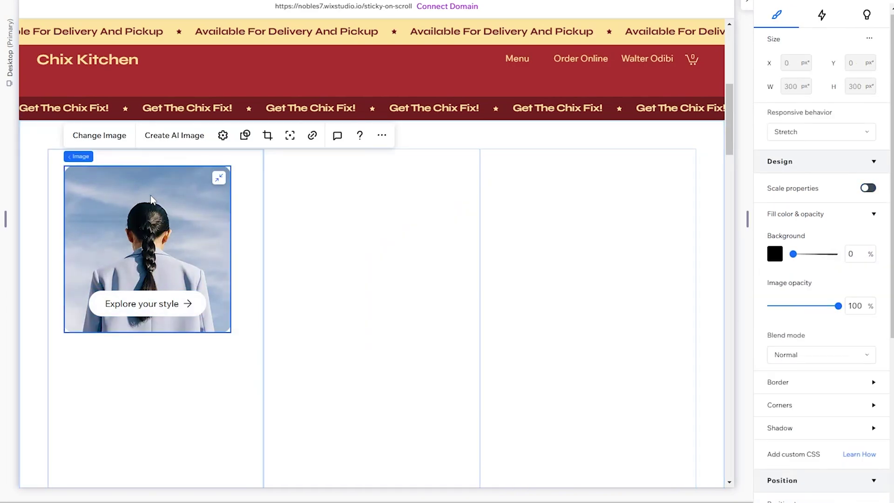
scroll(130, 212, up, 7)
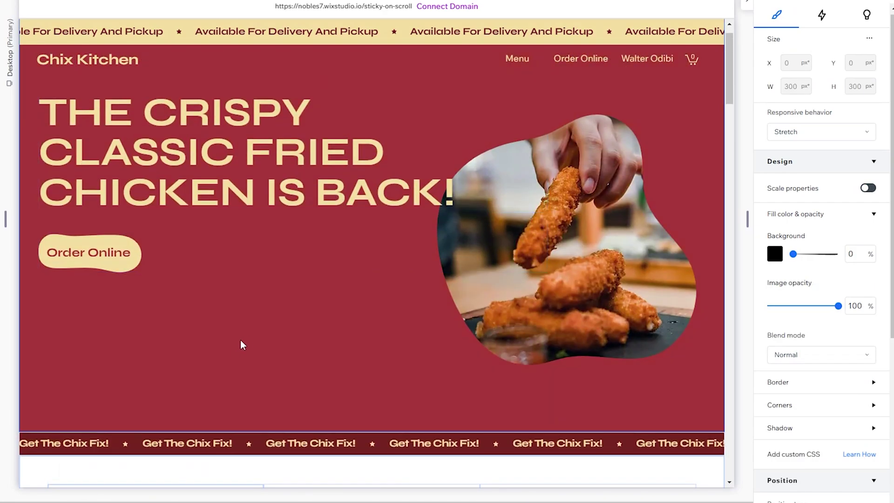
scroll(261, 298, down, 6)
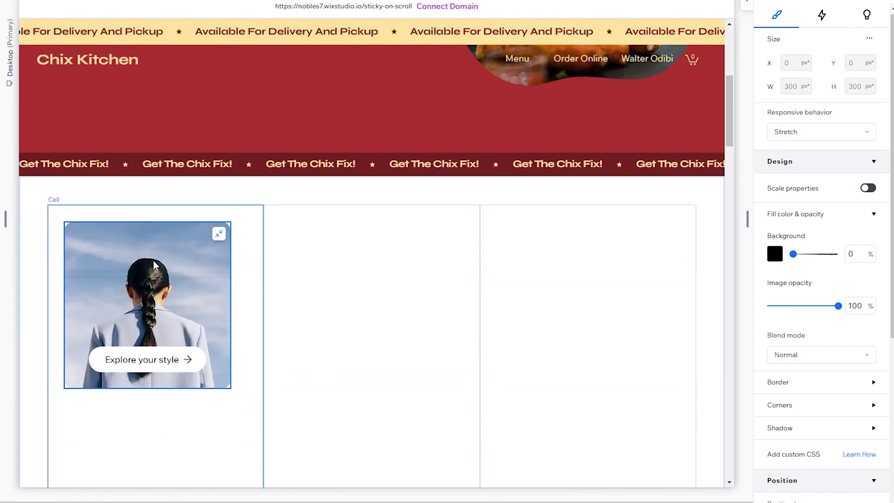
scroll(135, 242, down, 1)
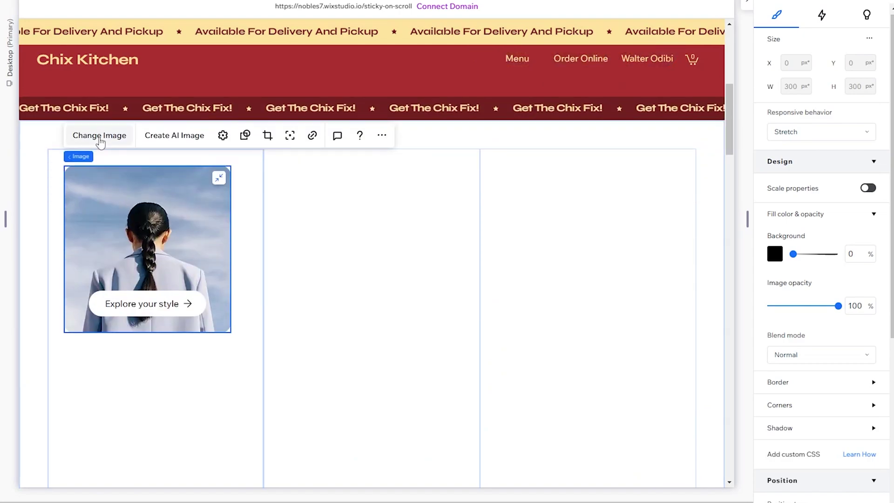
Replace the card's photo with the Food Photography image from a 'food' media search.
click(100, 134)
click(249, 112)
text(food)
key(Return)
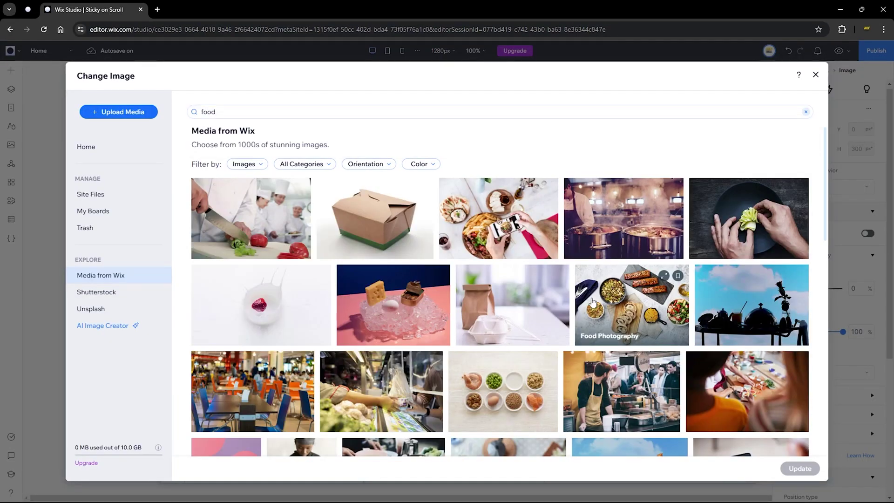
double_click(655, 308)
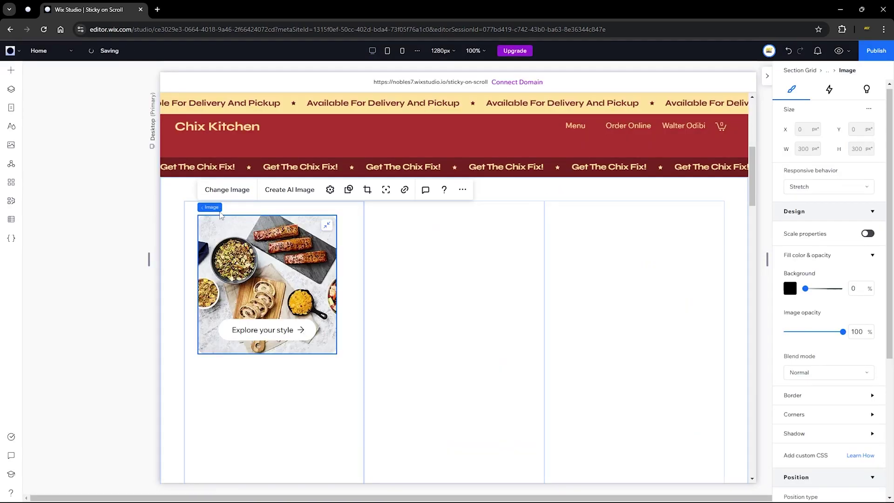
mouse_move(221, 215)
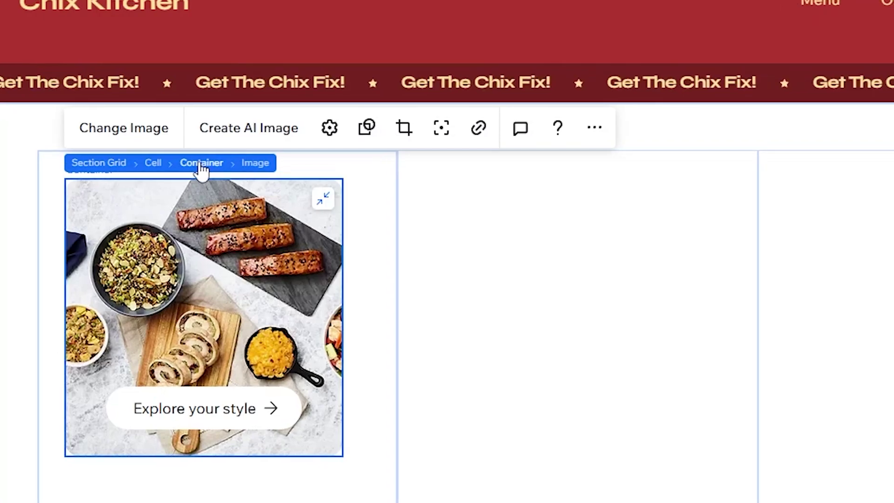
Duplicate the food card and place the copy lower down in the second column.
click(201, 164)
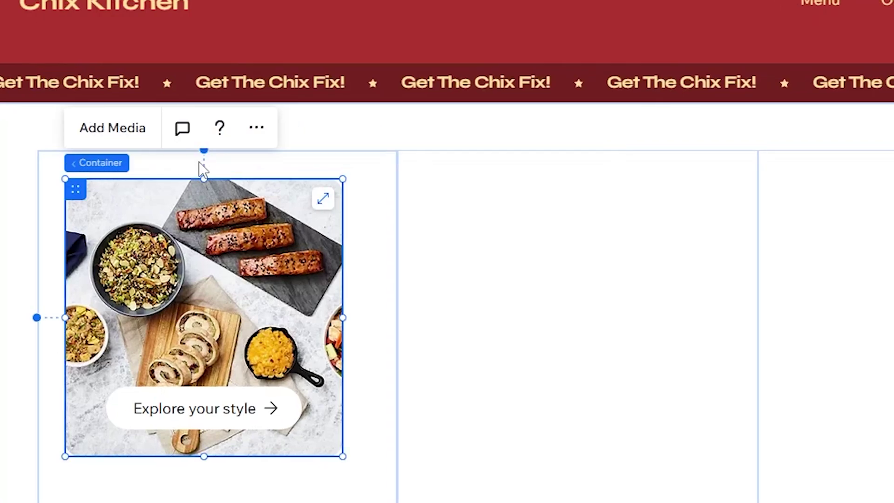
click(257, 130)
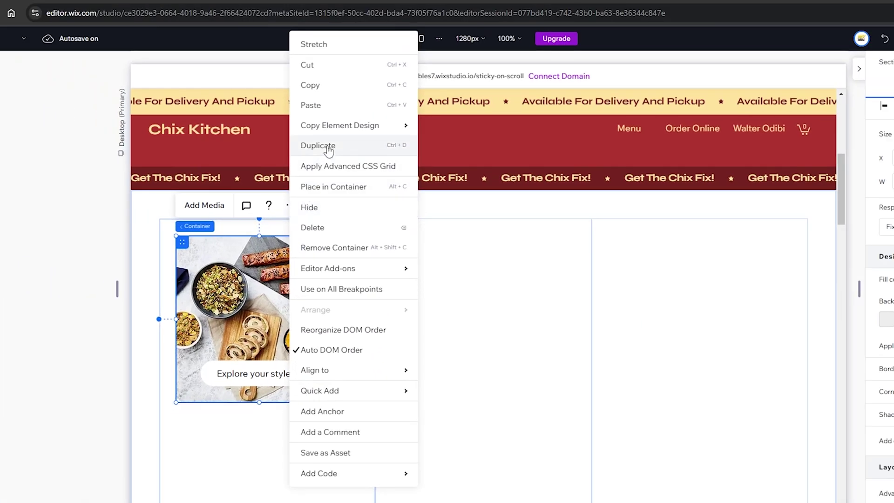
click(331, 146)
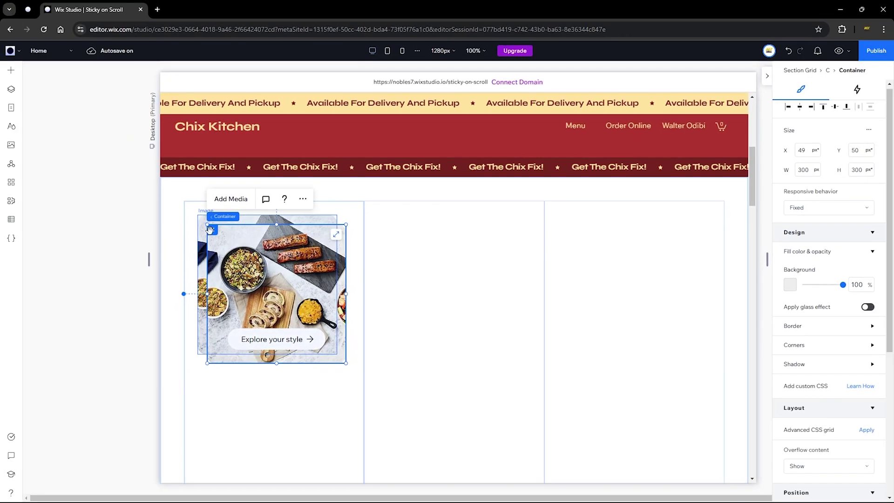
drag(228, 236, 380, 316)
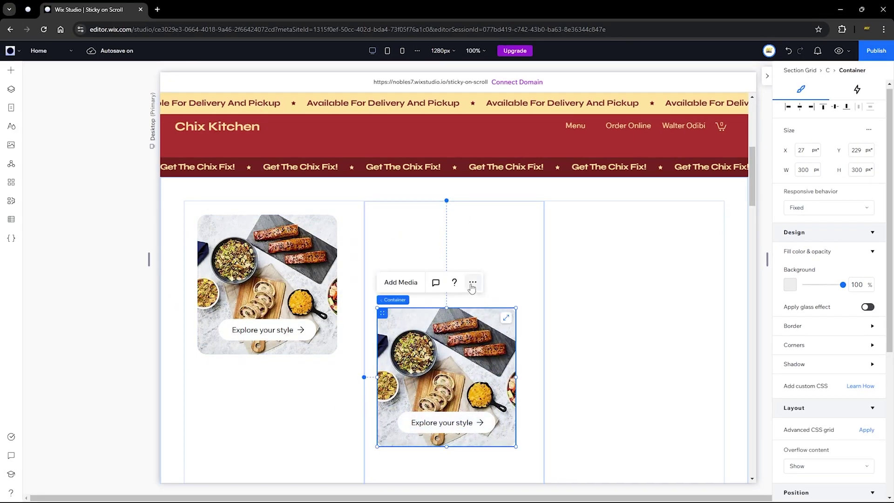
Duplicate the second card into the third column, lower still, then reselect the first card.
click(472, 285)
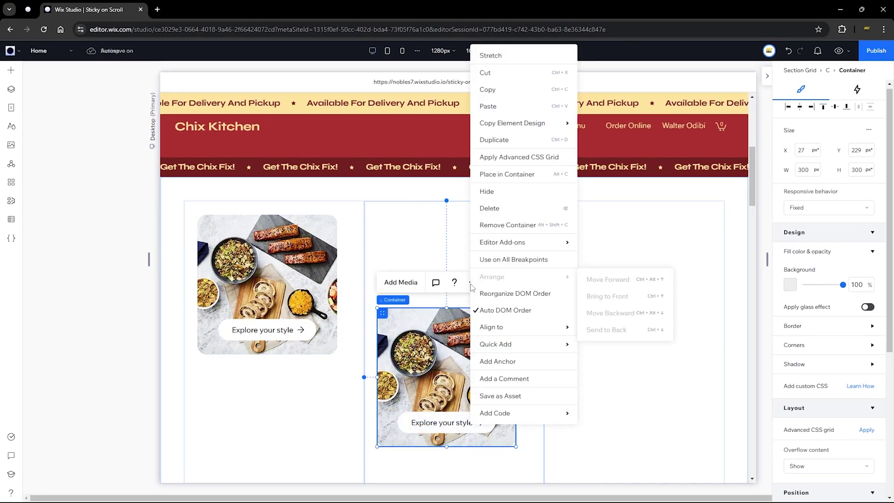
click(506, 140)
drag(419, 328, 573, 357)
click(203, 230)
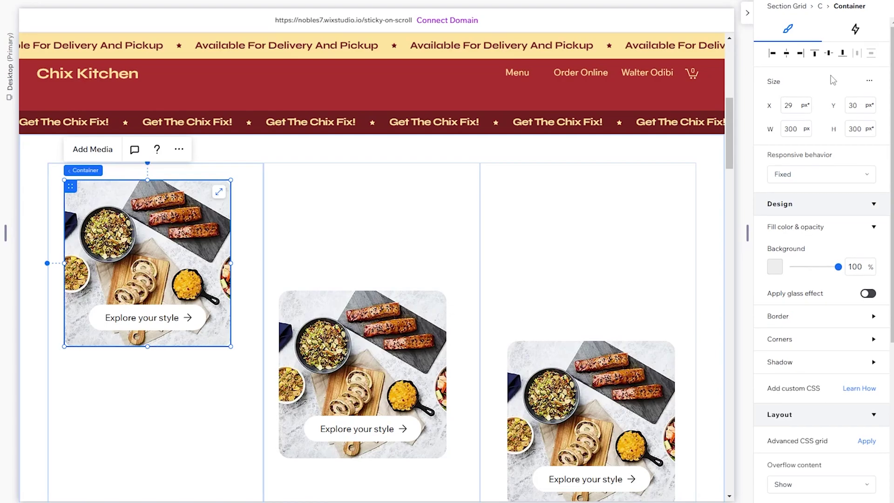
Align the first card top-centre in its cell and make it sticky to the top with a 13% offset.
click(815, 54)
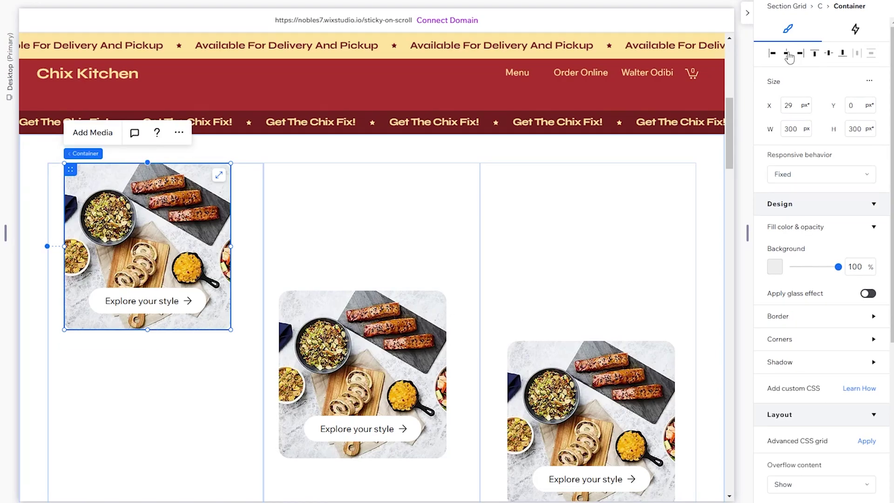
click(788, 55)
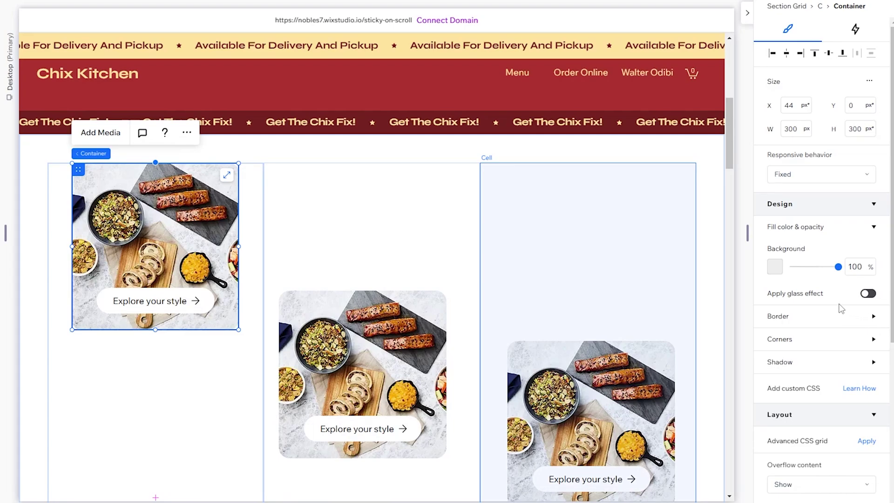
scroll(840, 309, down, 6)
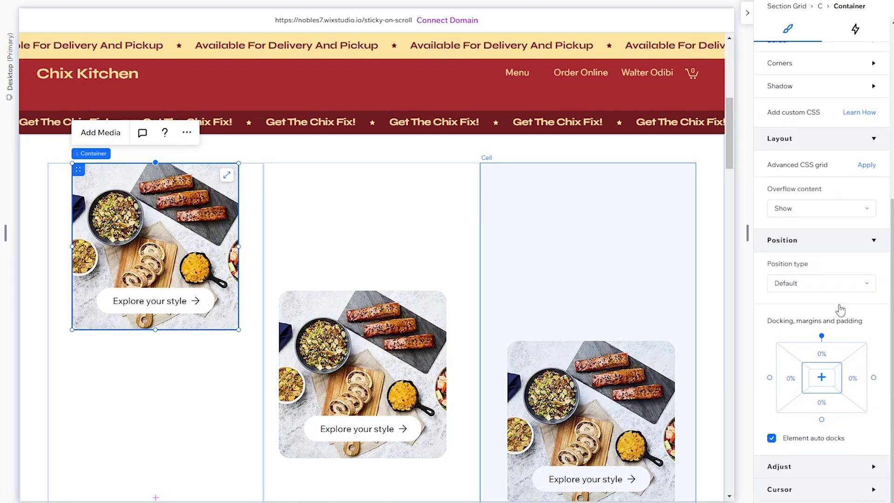
click(806, 291)
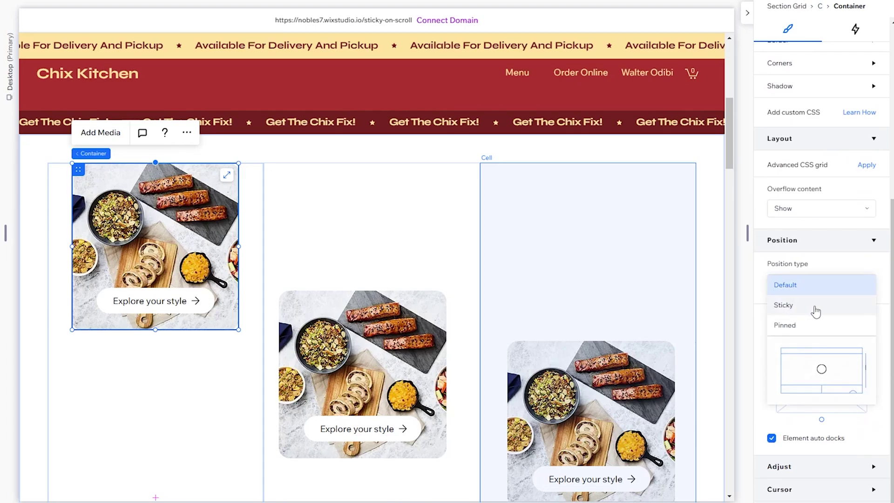
click(809, 310)
click(802, 336)
click(855, 365)
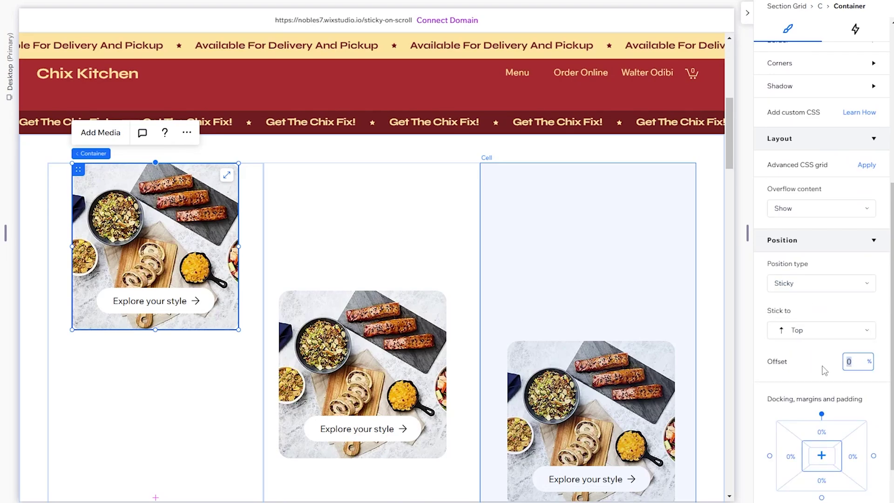
key(Return)
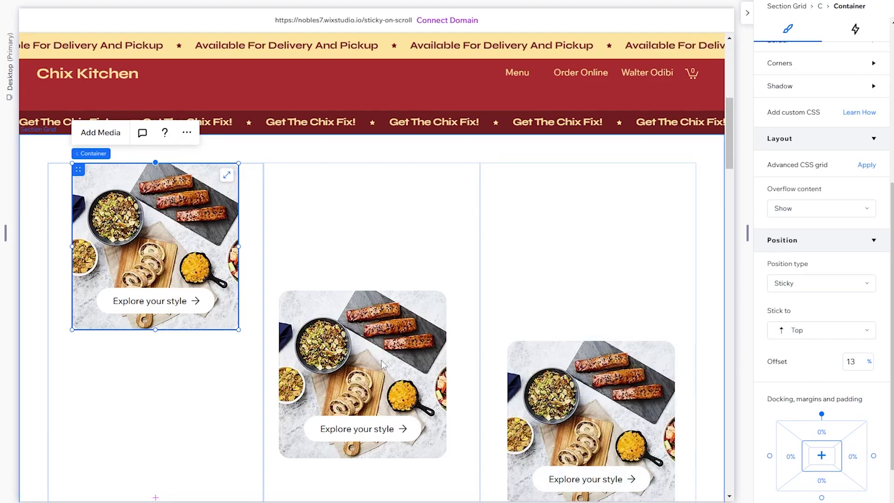
click(318, 308)
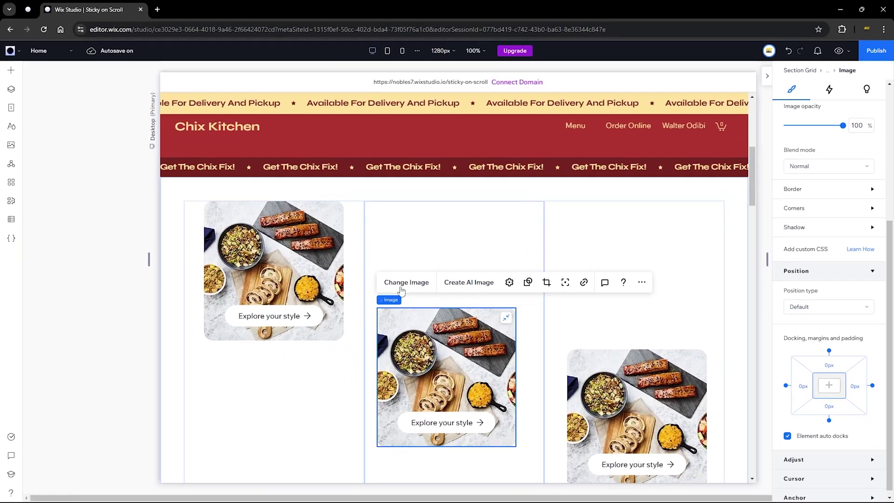
Swap the middle card's image for the plated-dish Food Photography picture.
click(403, 284)
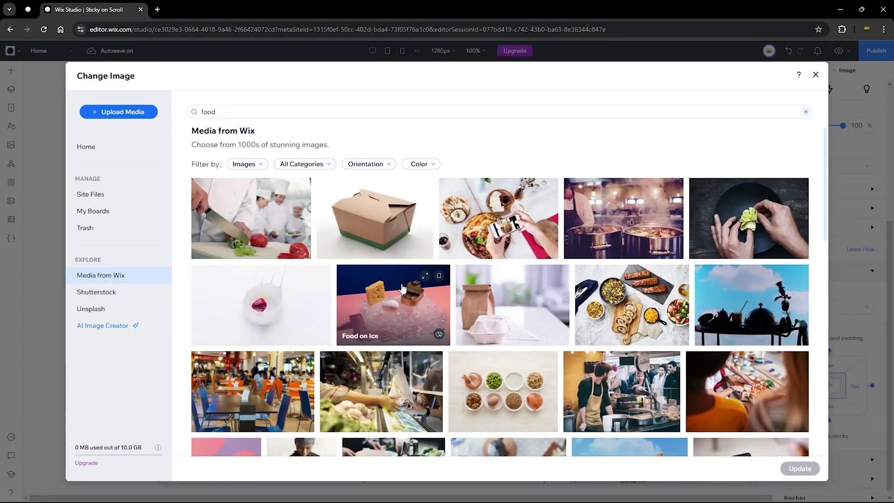
scroll(403, 287, down, 4)
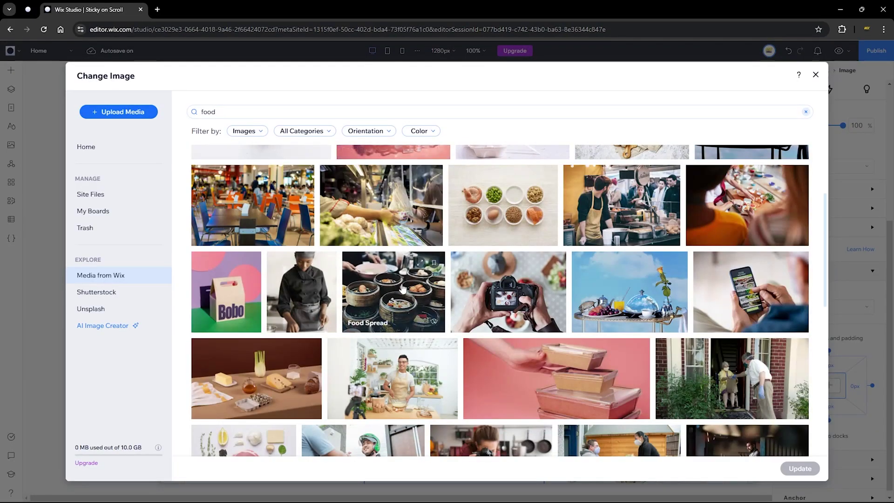
scroll(403, 287, down, 2)
scroll(404, 288, down, 5)
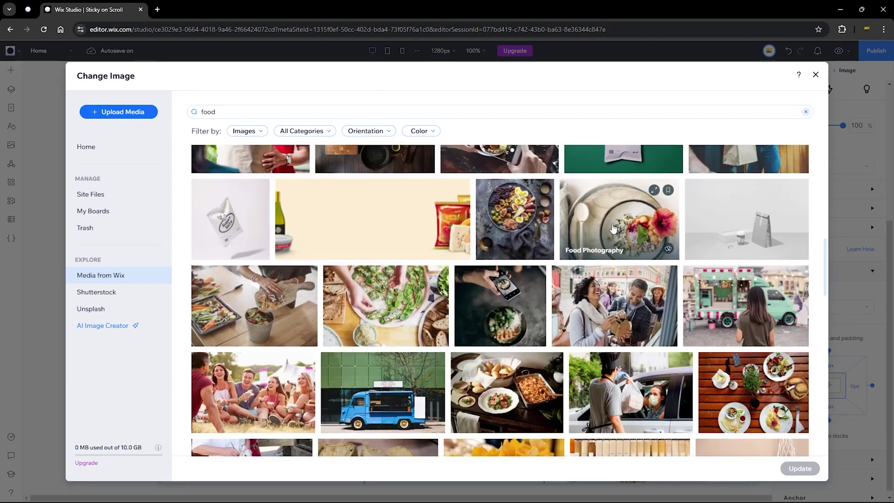
click(614, 228)
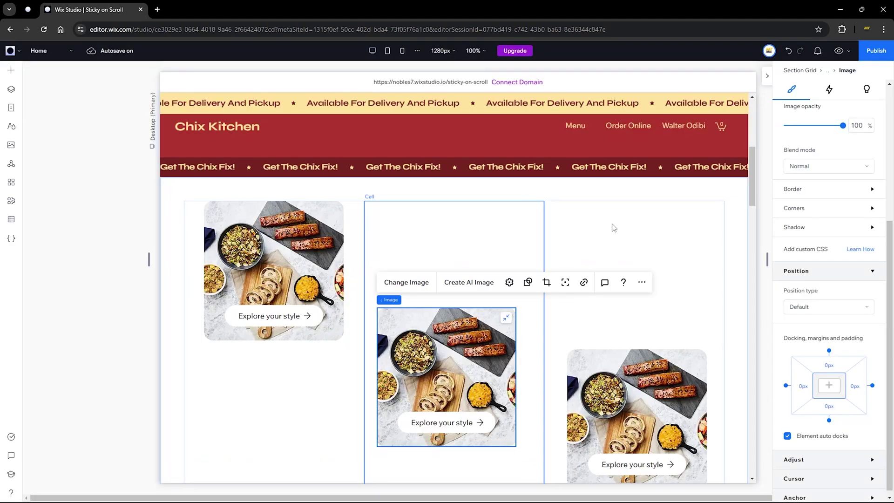
Centre the middle card's container horizontally and vertically in its cell.
mouse_move(401, 302)
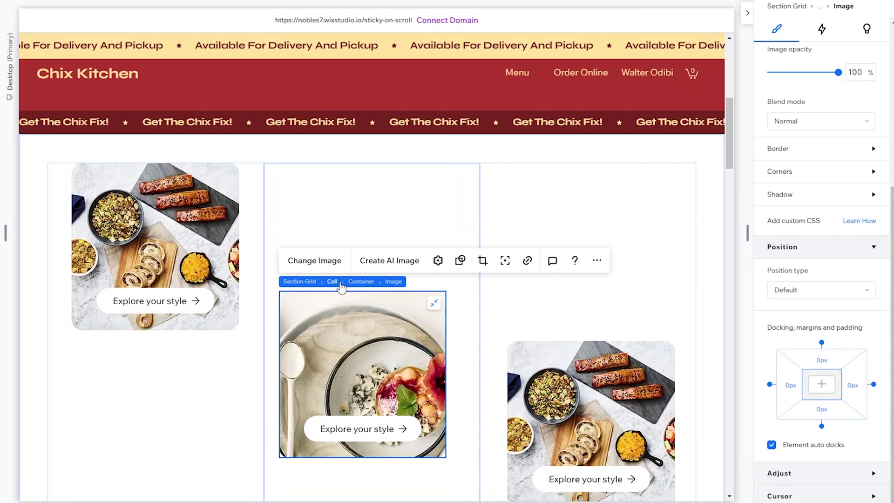
click(440, 299)
scroll(819, 237, up, 6)
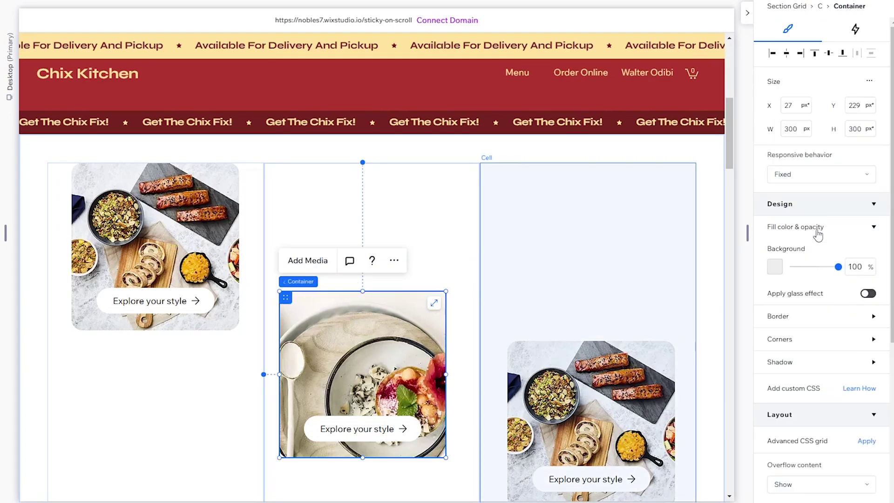
click(787, 54)
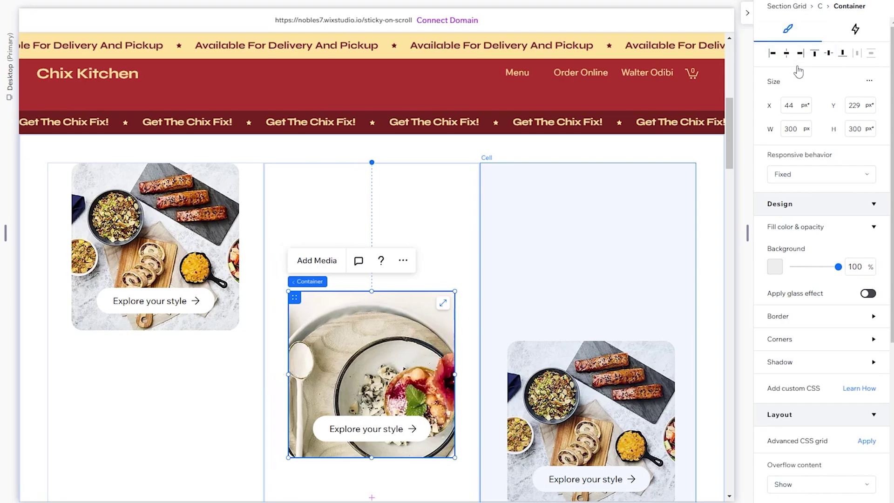
click(829, 54)
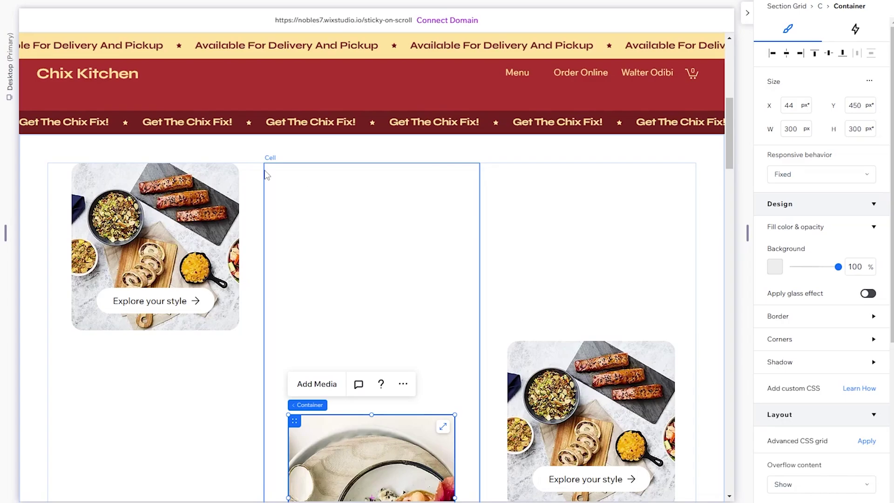
Make the middle card sticky to the top with a 13% offset.
scroll(345, 284, down, 5)
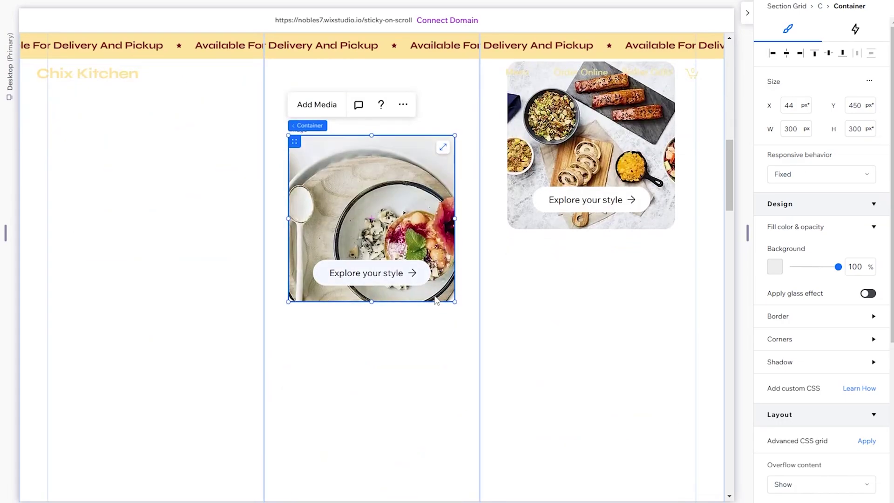
scroll(486, 387, down, 3)
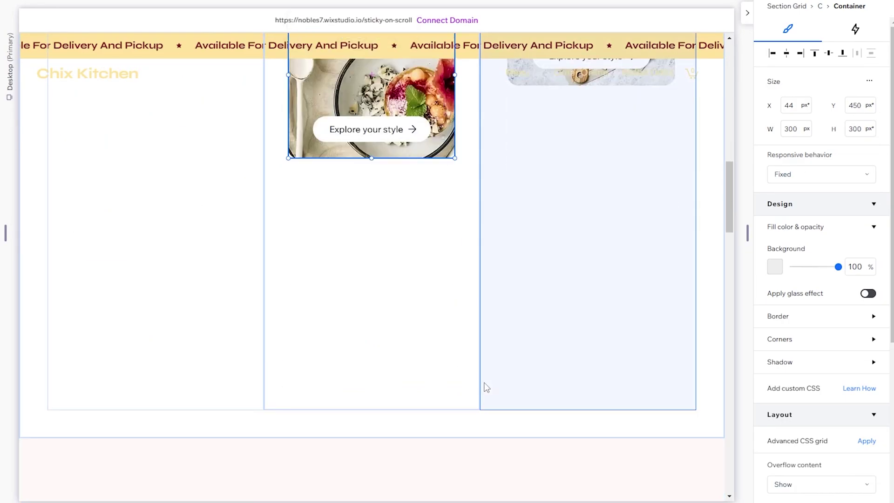
scroll(485, 388, up, 5)
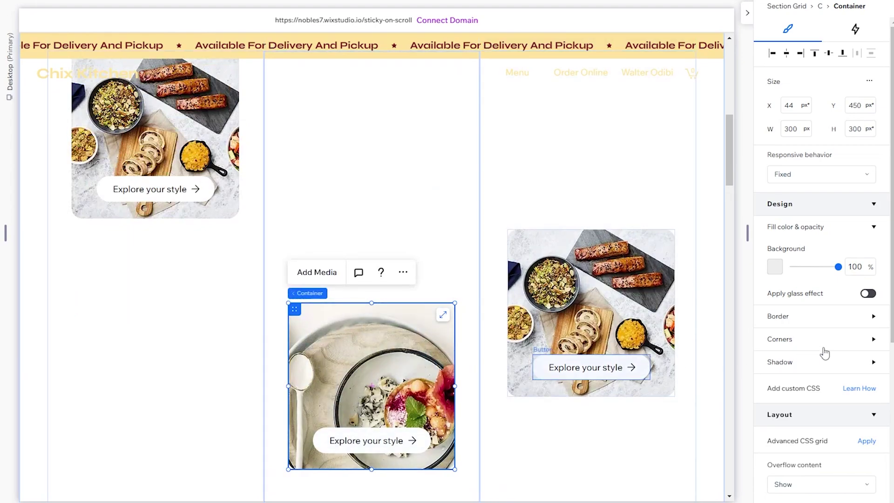
scroll(823, 350, down, 6)
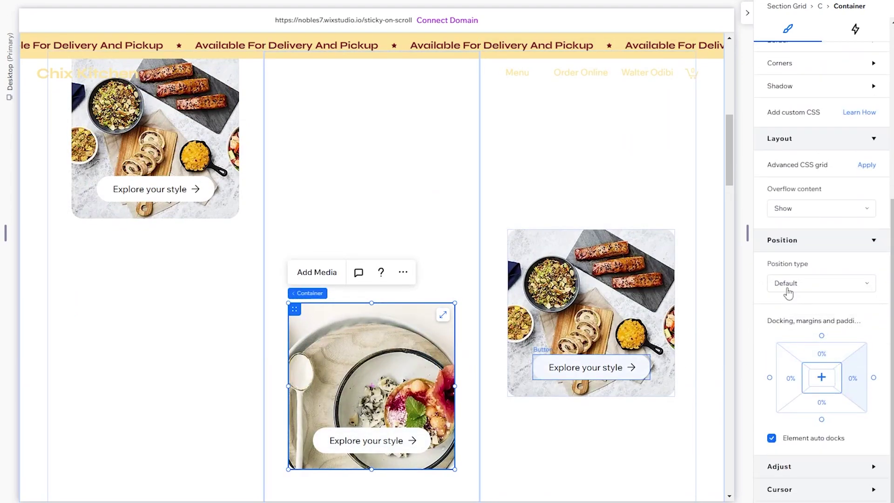
click(790, 286)
click(787, 306)
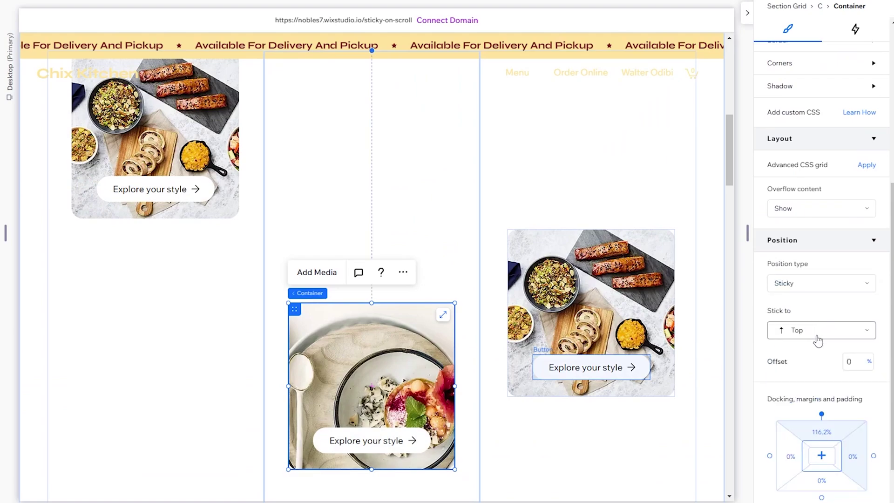
click(837, 368)
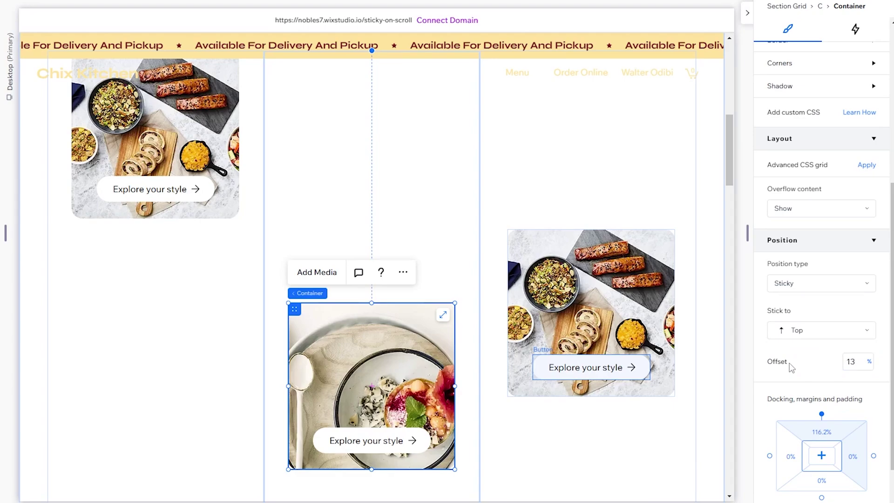
click(564, 306)
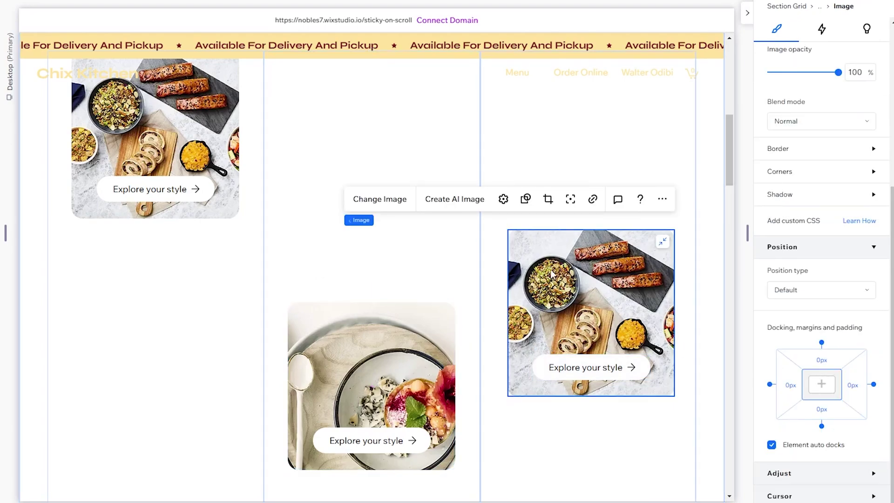
Align the third column's fig-platter card container to the bottom of its cell.
mouse_move(362, 229)
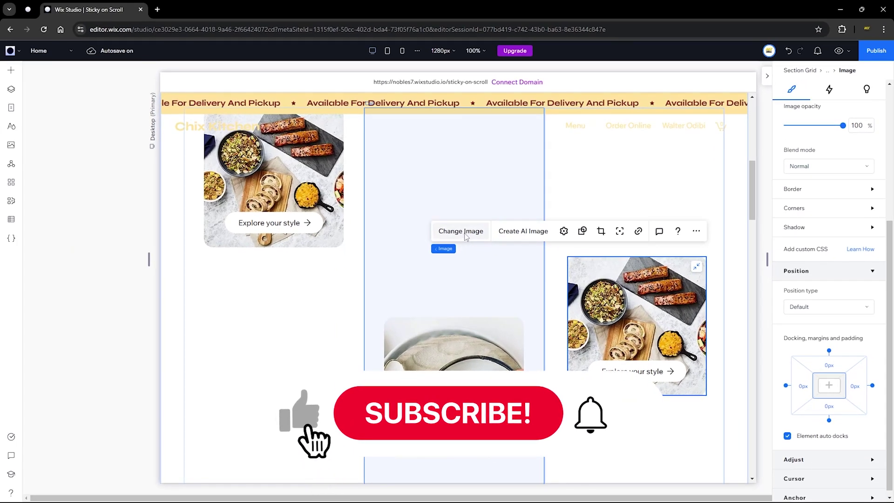
mouse_move(567, 294)
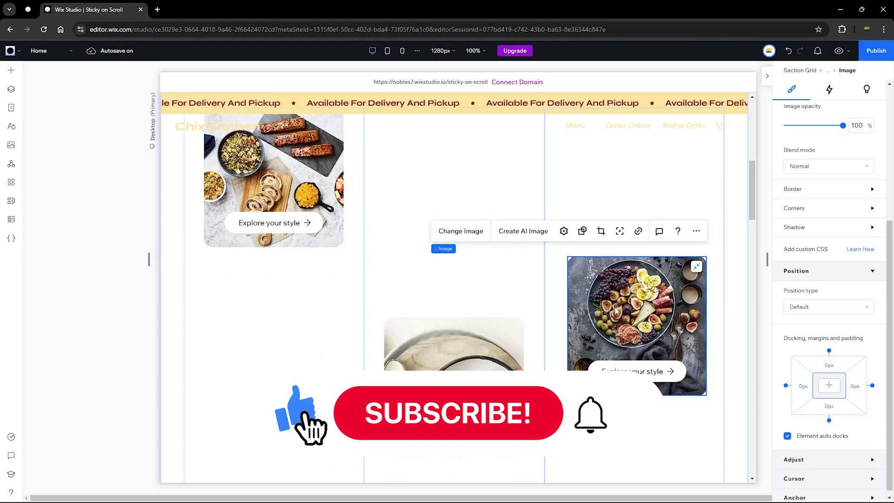
mouse_move(448, 251)
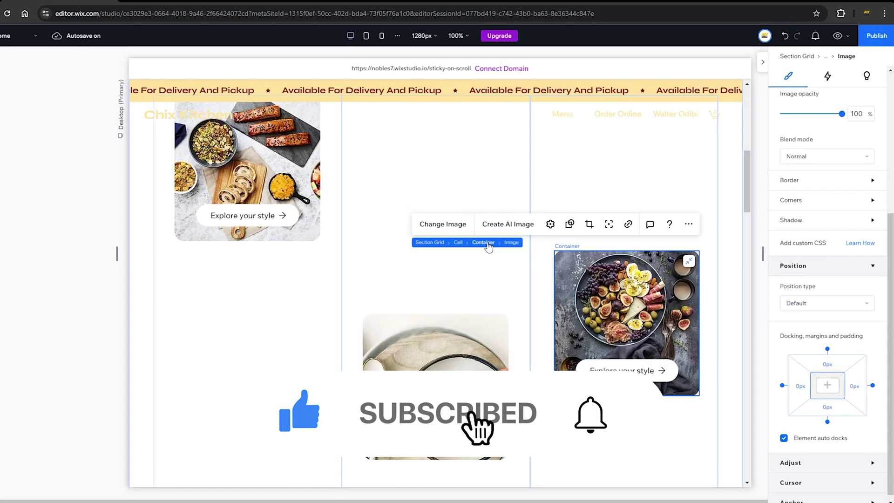
click(483, 242)
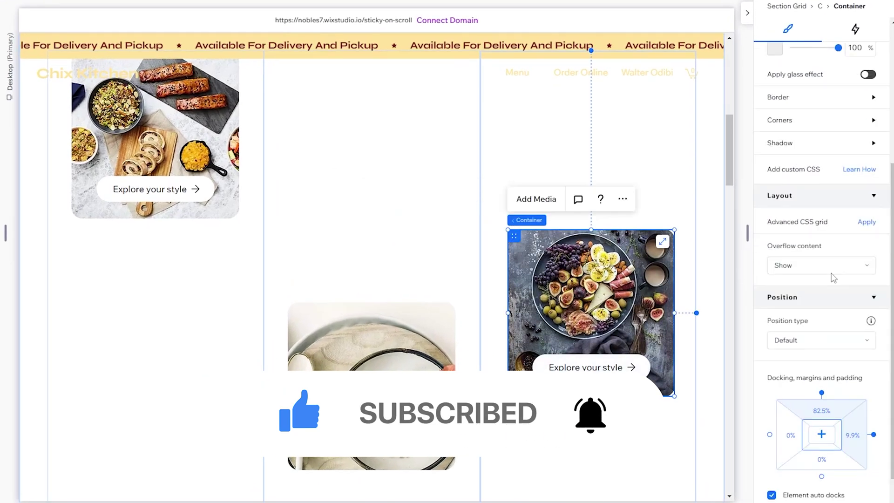
scroll(834, 278, up, 5)
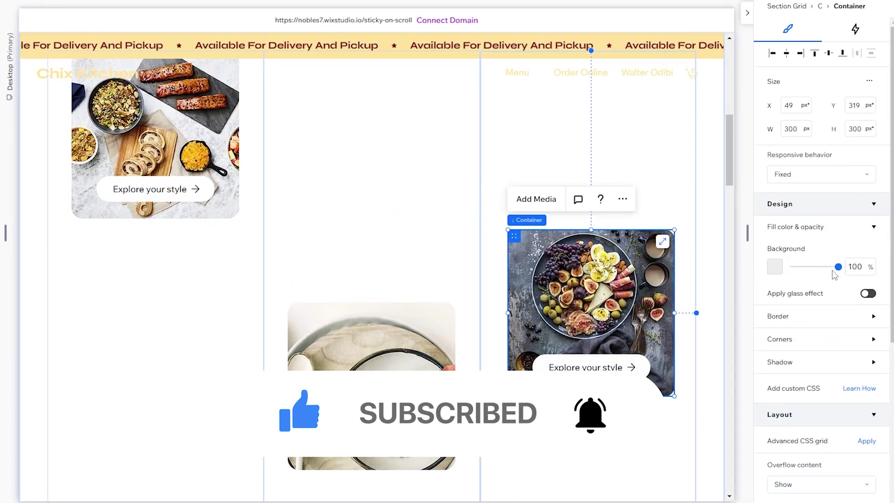
click(843, 55)
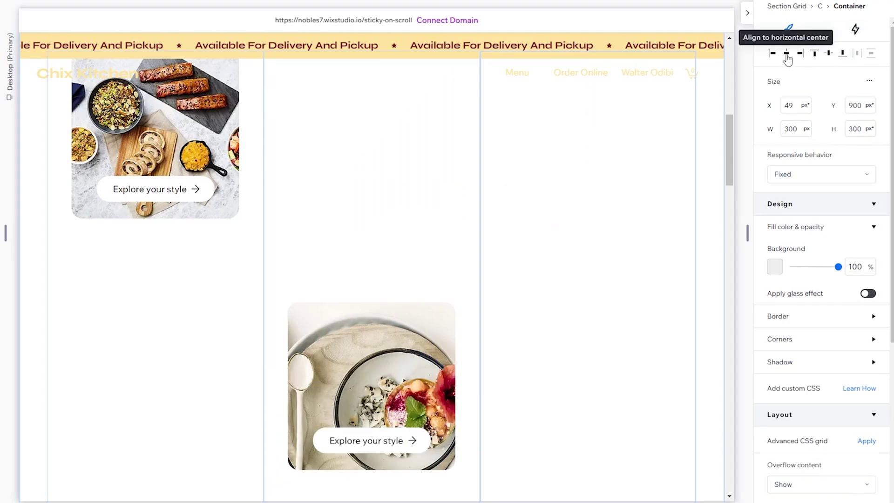
scroll(537, 312, down, 6)
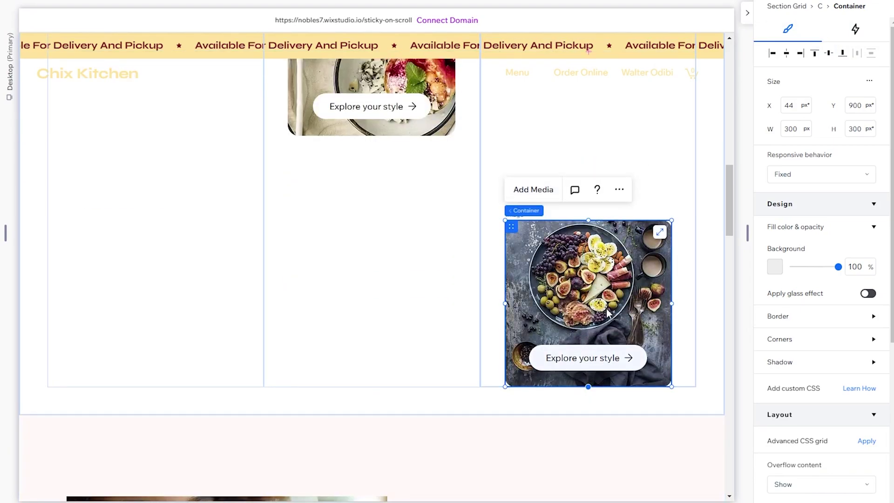
scroll(607, 314, up, 6)
scroll(241, 304, down, 2)
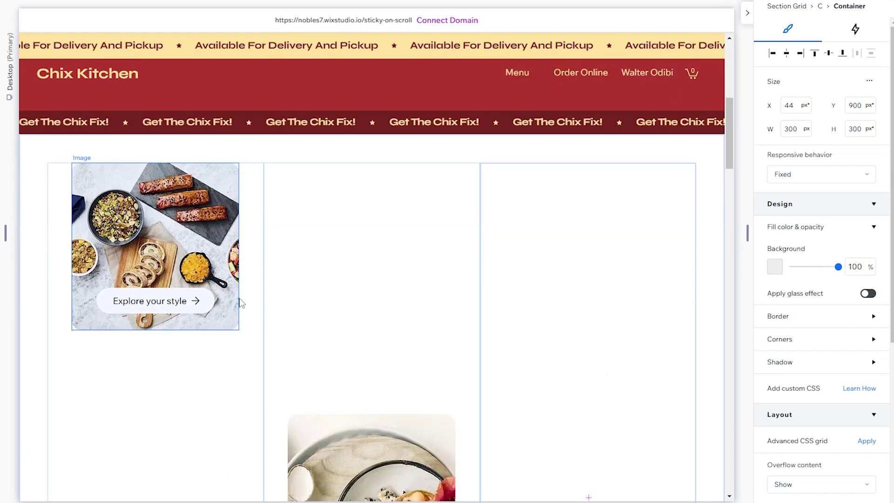
scroll(200, 272, down, 7)
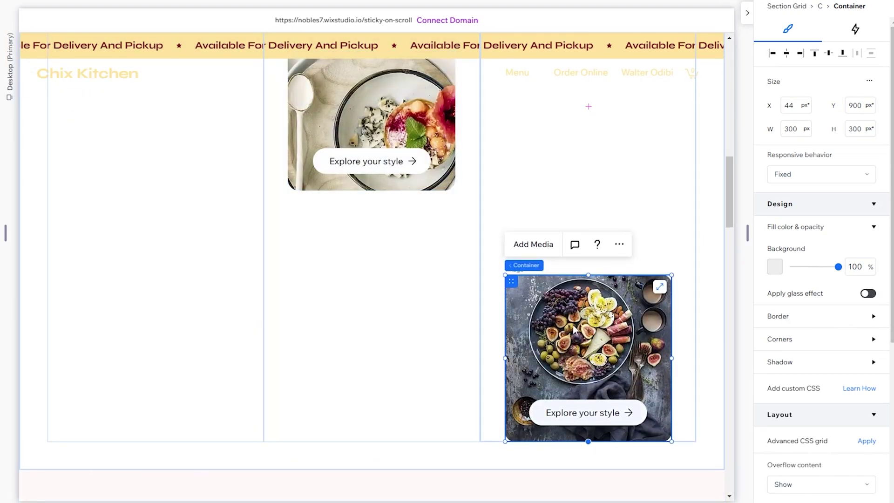
Set the right fig platter card's position to Sticky, stuck to Top with a 13% offset.
scroll(811, 331, down, 5)
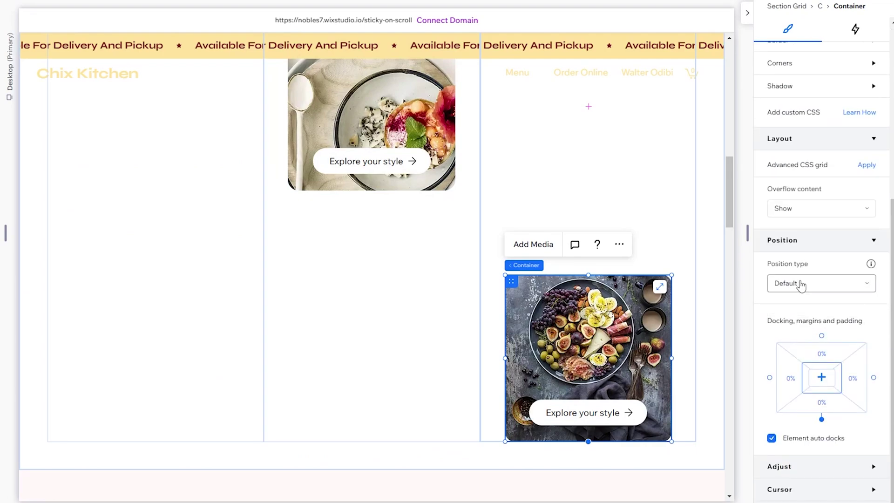
click(801, 285)
click(800, 304)
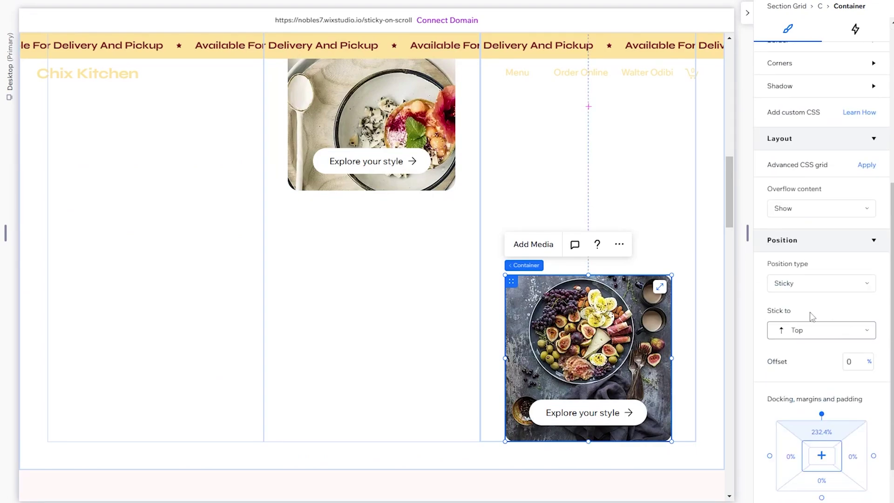
click(844, 366)
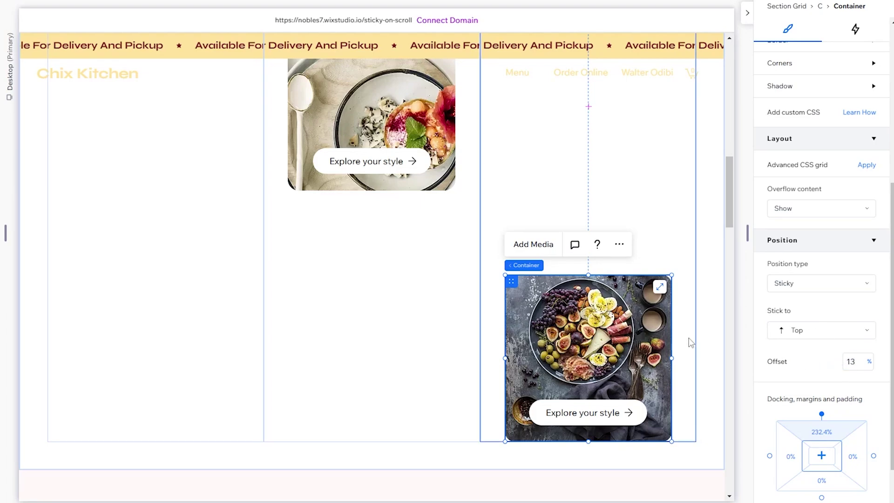
scroll(691, 342, up, 5)
scroll(691, 342, up, 5)
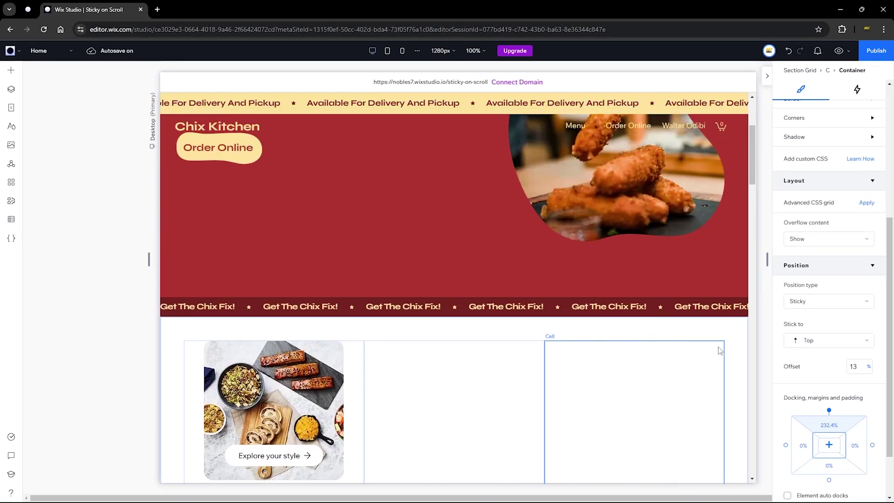
Preview the home page and scroll up and down to watch the staggered cards stick under the header.
scroll(720, 350, up, 3)
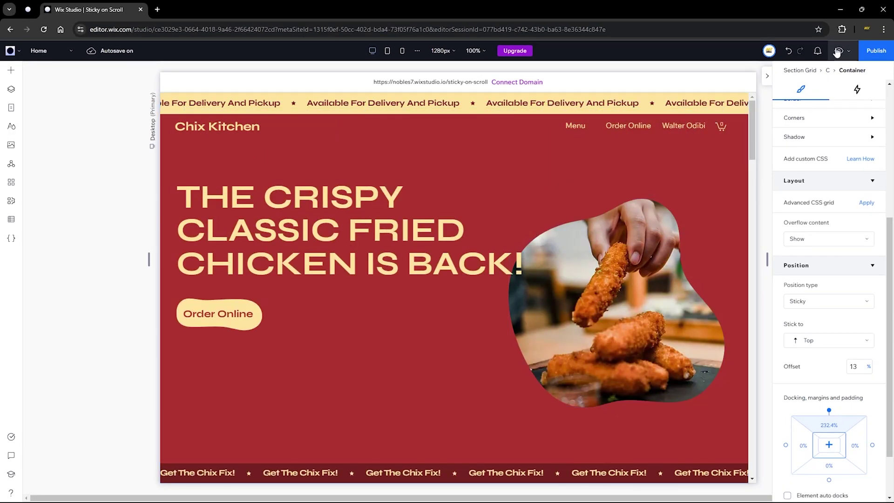
key(ctrl+shift+p)
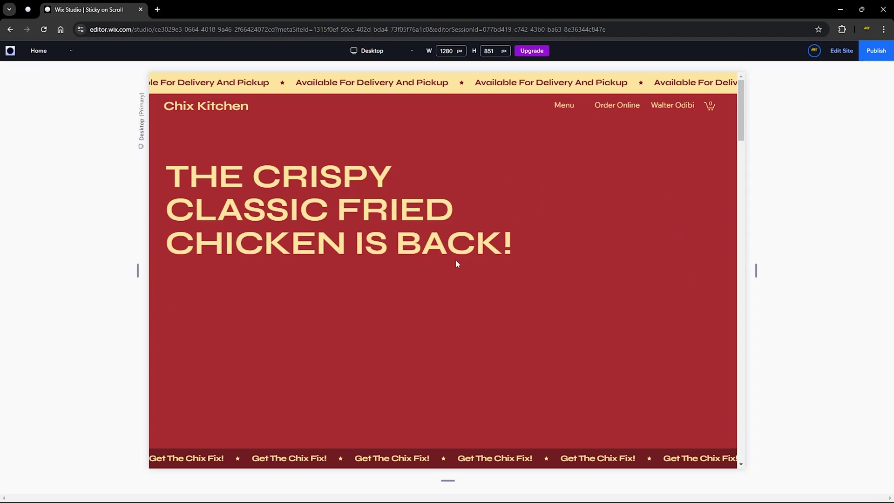
scroll(457, 261, down, 4)
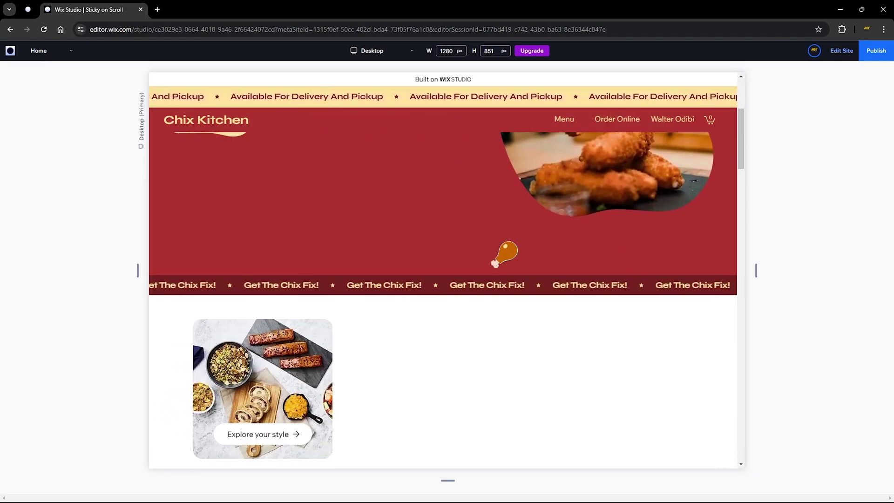
scroll(506, 253, down, 4)
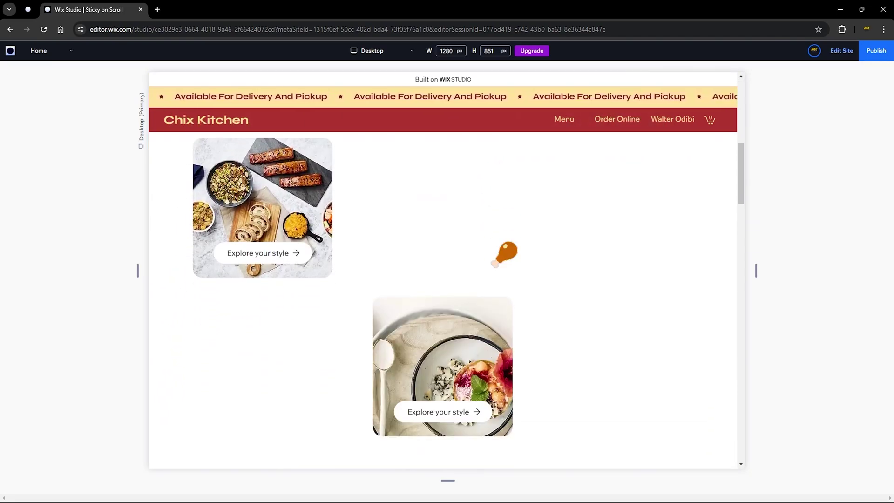
scroll(505, 253, down, 4)
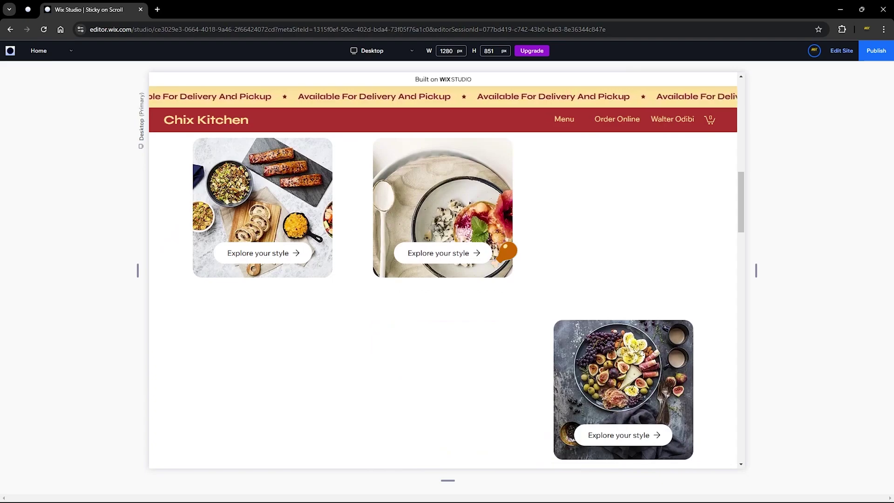
scroll(506, 251, down, 3)
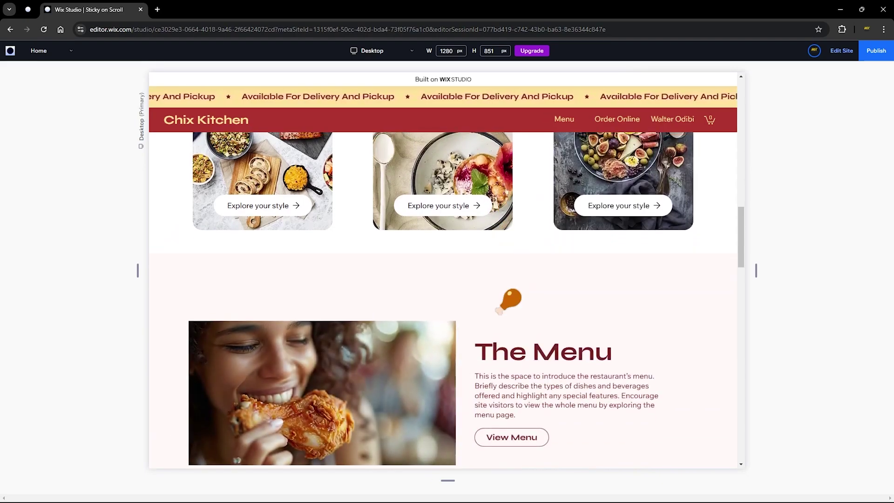
scroll(509, 300, up, 10)
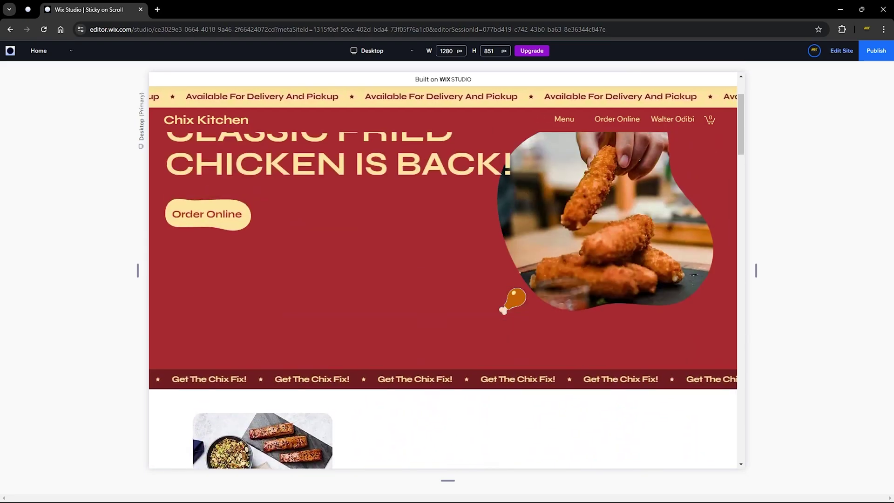
scroll(512, 300, down, 4)
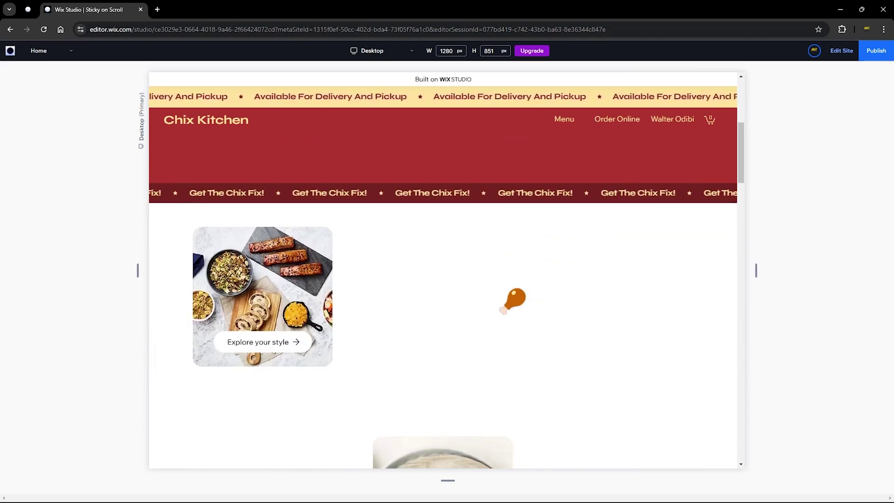
scroll(512, 299, down, 3)
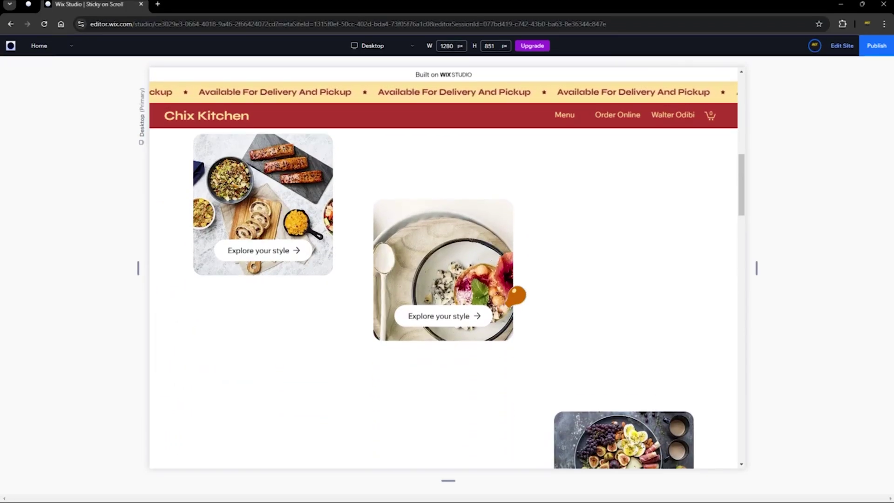